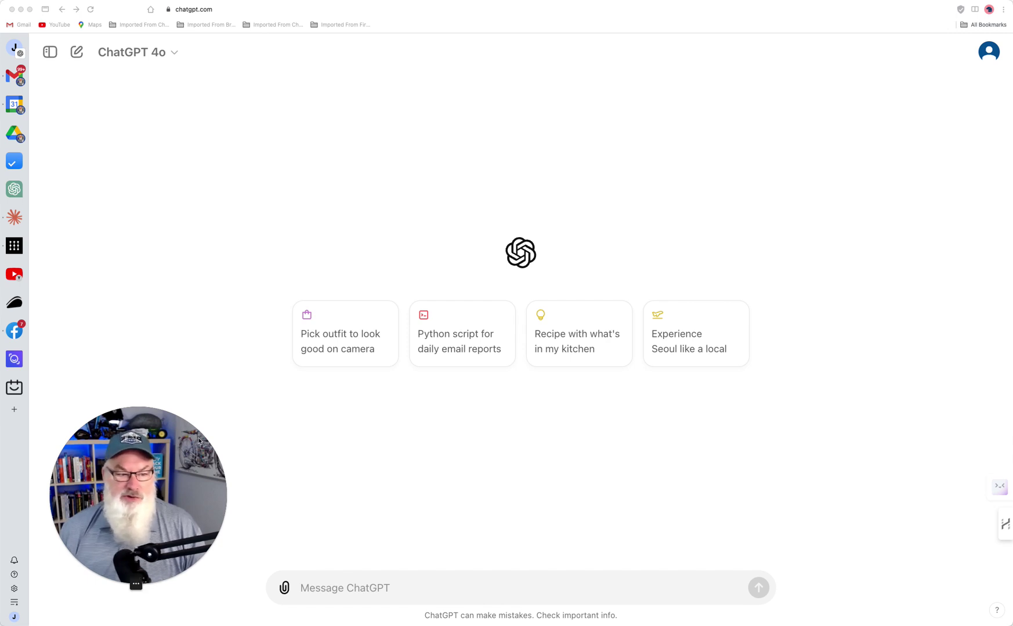
Start a new custom GPT draft from the Explore GPTs page
{"action": "left_click", "coordinate": [51, 52]}
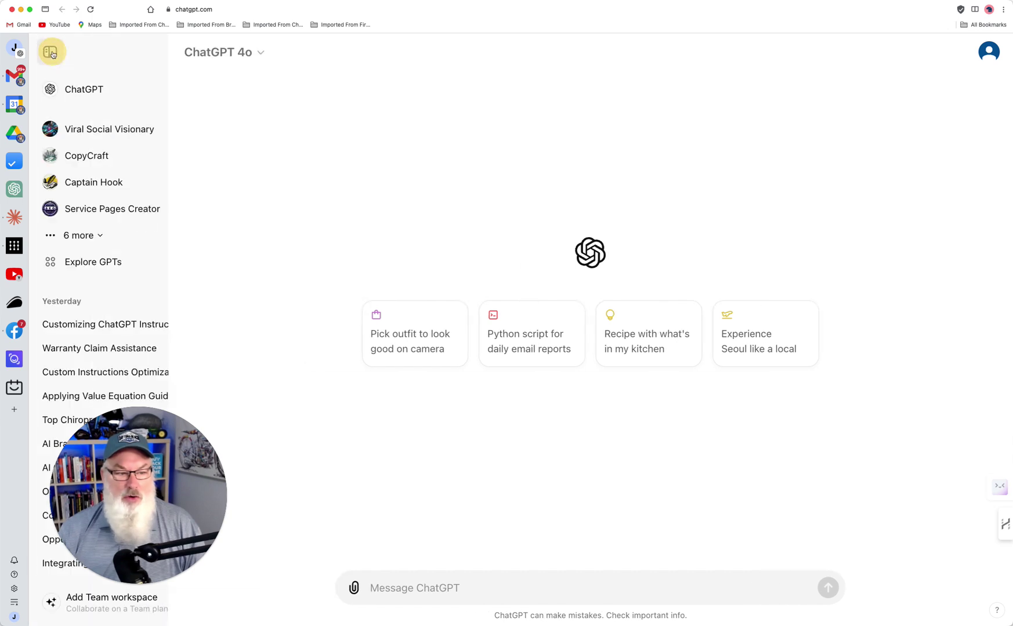
{"action": "left_click", "coordinate": [115, 264]}
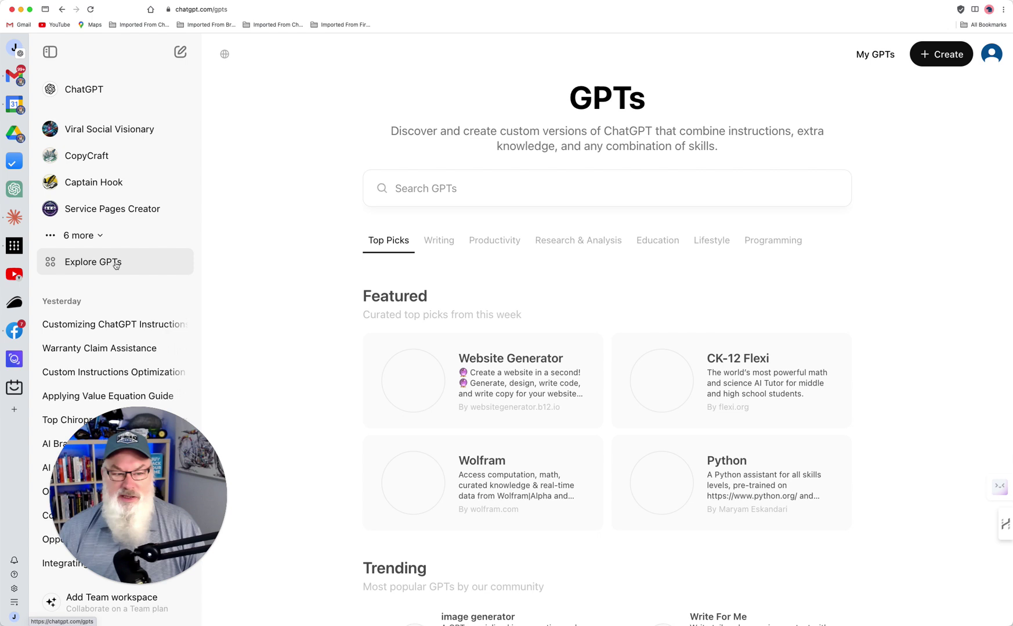
{"action": "left_click", "coordinate": [50, 52]}
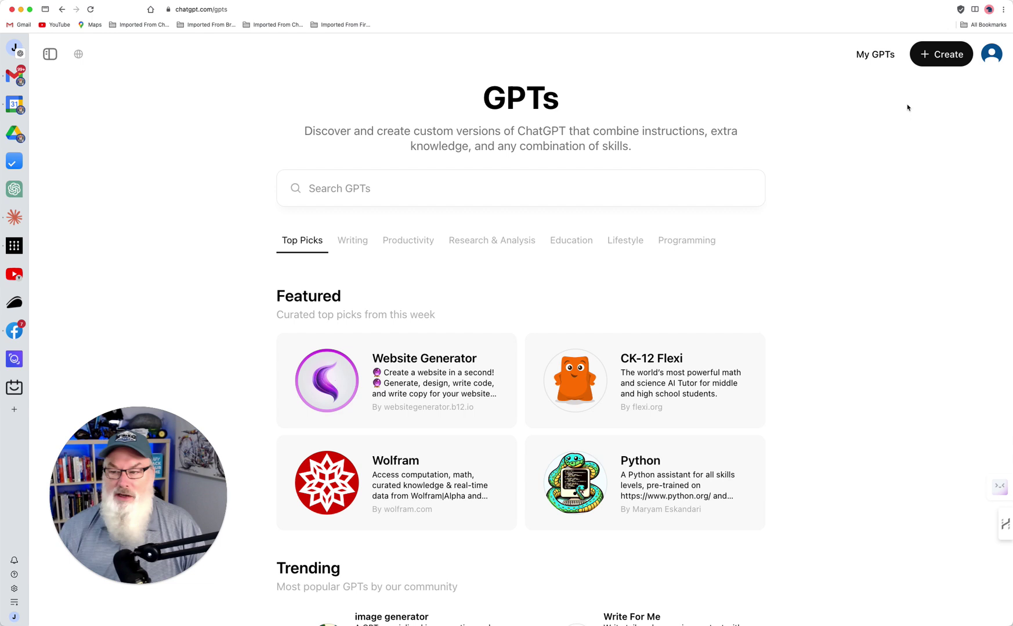
{"action": "left_click", "coordinate": [938, 60]}
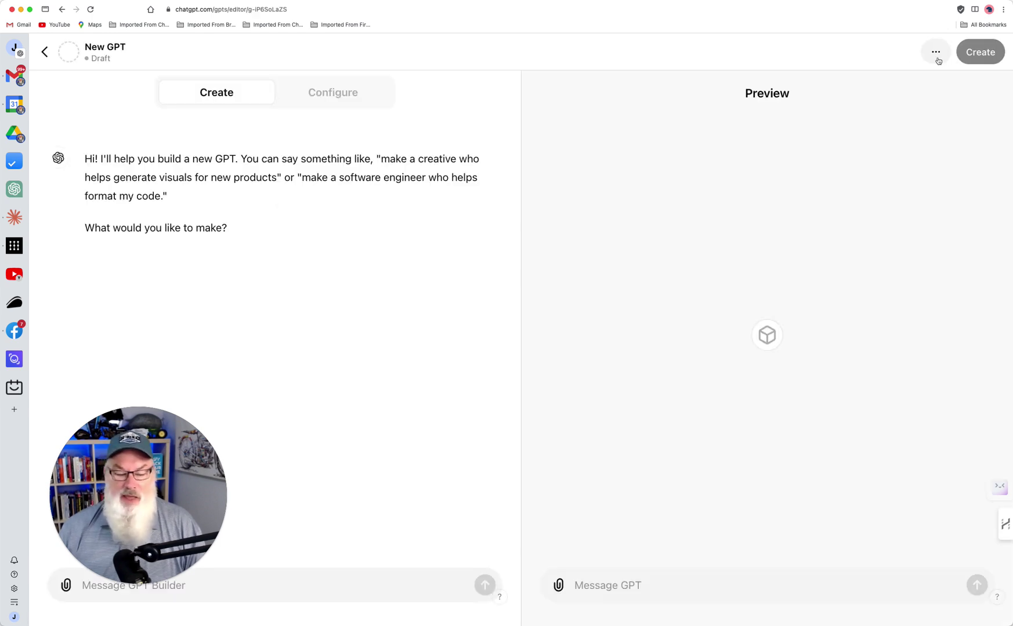
{"action": "left_click_drag", "start_coordinate": [177, 497], "coordinate": [399, 471]}
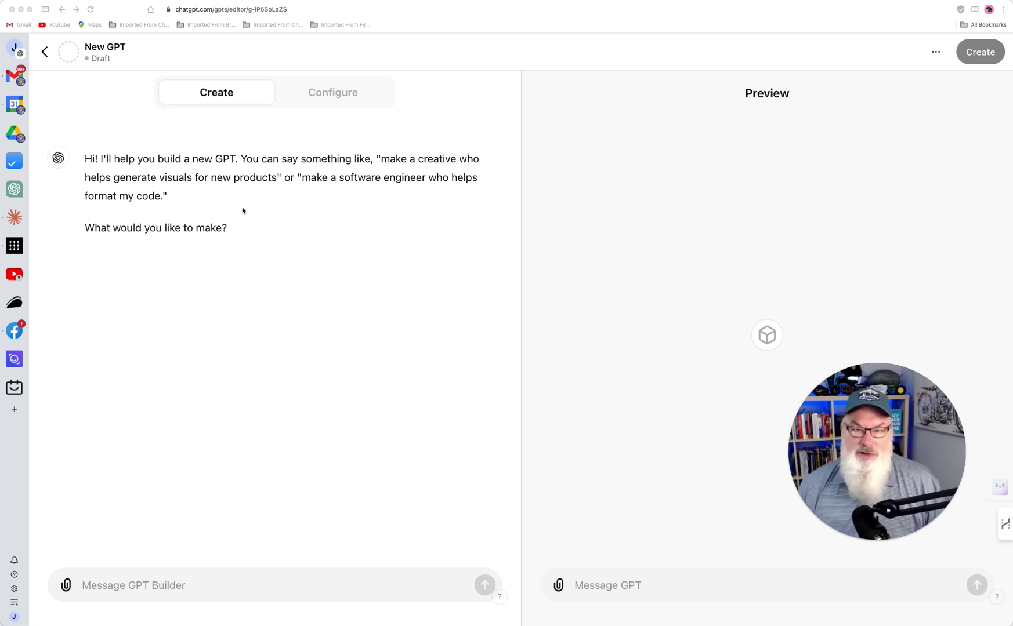
{"action": "left_click", "coordinate": [226, 589]}
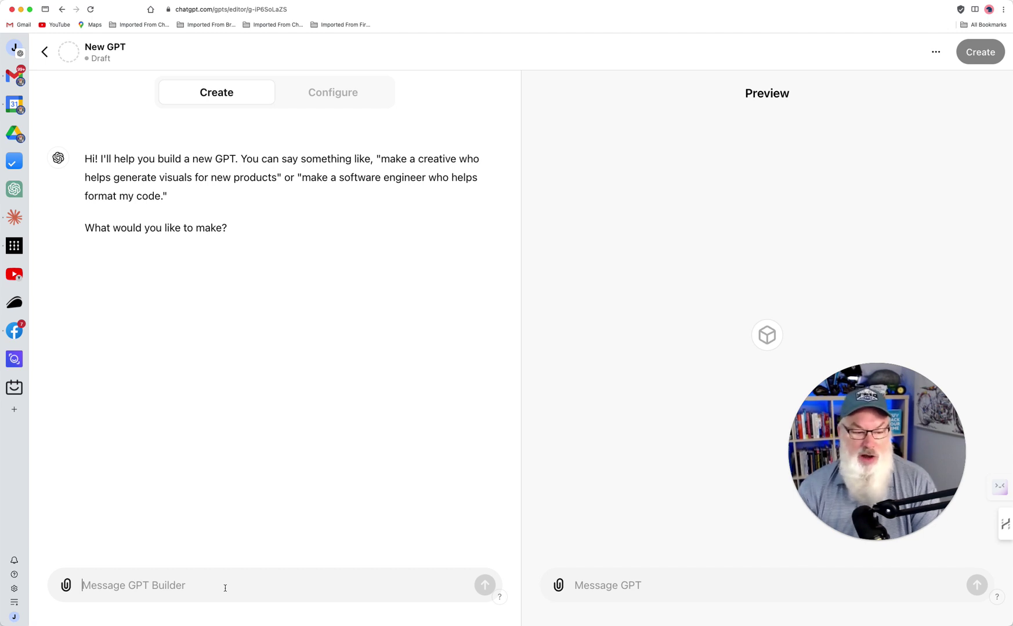
Ask the builder for a CustomGPT that writes viral social media posts in your personality, tone and style
{"action": "type", "text": "I"}
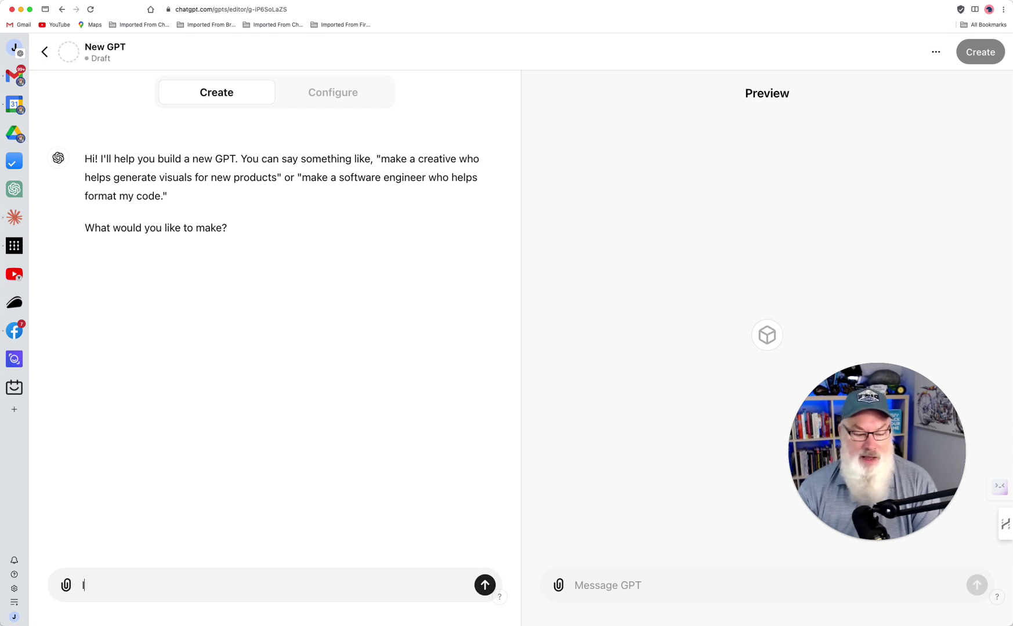
{"action": "type", "text": " want a cub"}
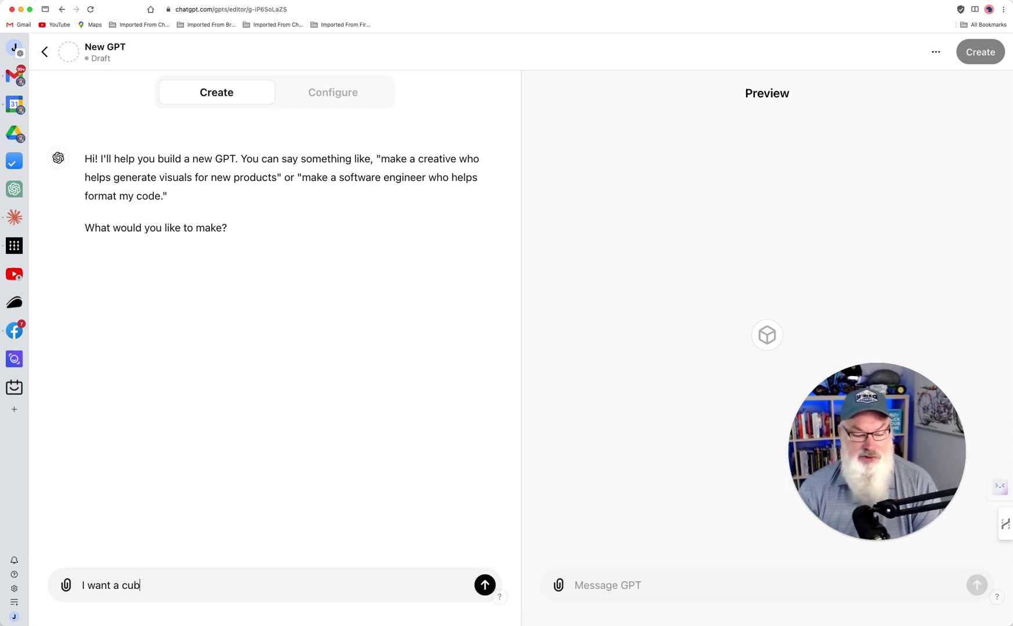
{"action": "key", "text": "BackSpace"}
{"action": "type", "text": "stomGPT "}
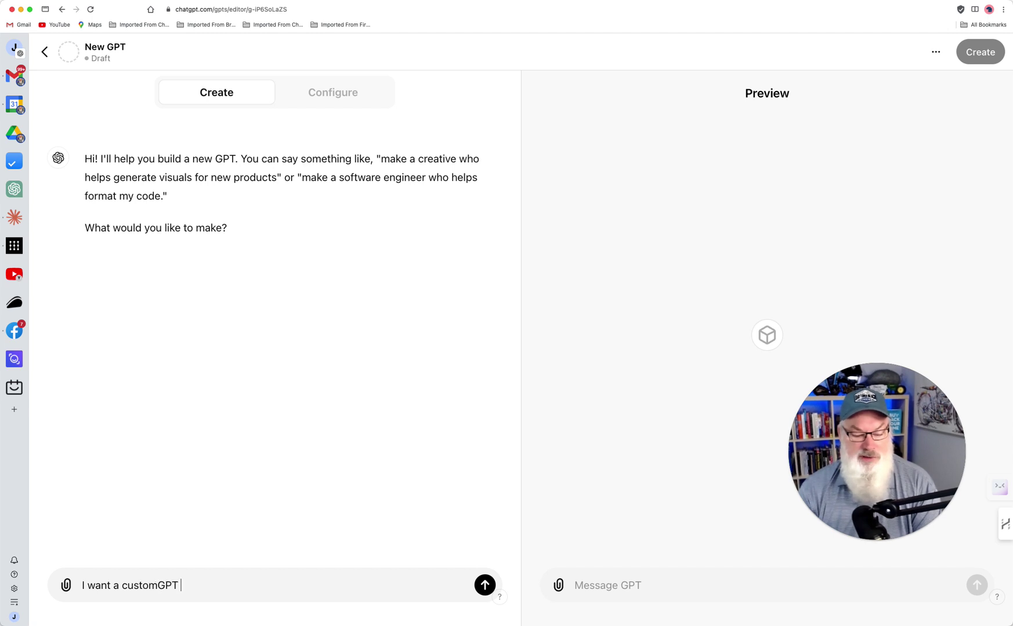
{"action": "type", "text": "that will writer vir"}
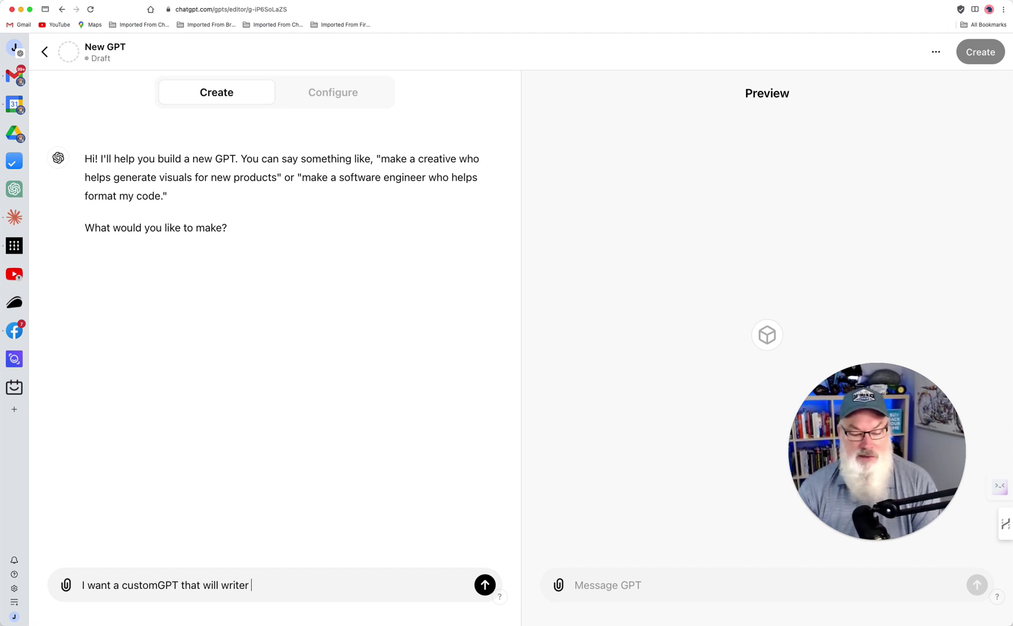
{"action": "key", "text": "BackSpace"}
{"action": "key", "text": "BackSpace"}
{"action": "key", "text": "BackSpace"}
{"action": "key", "text": "BackSpace"}
{"action": "key", "text": "BackSpace"}
{"action": "type", "text": "v"}
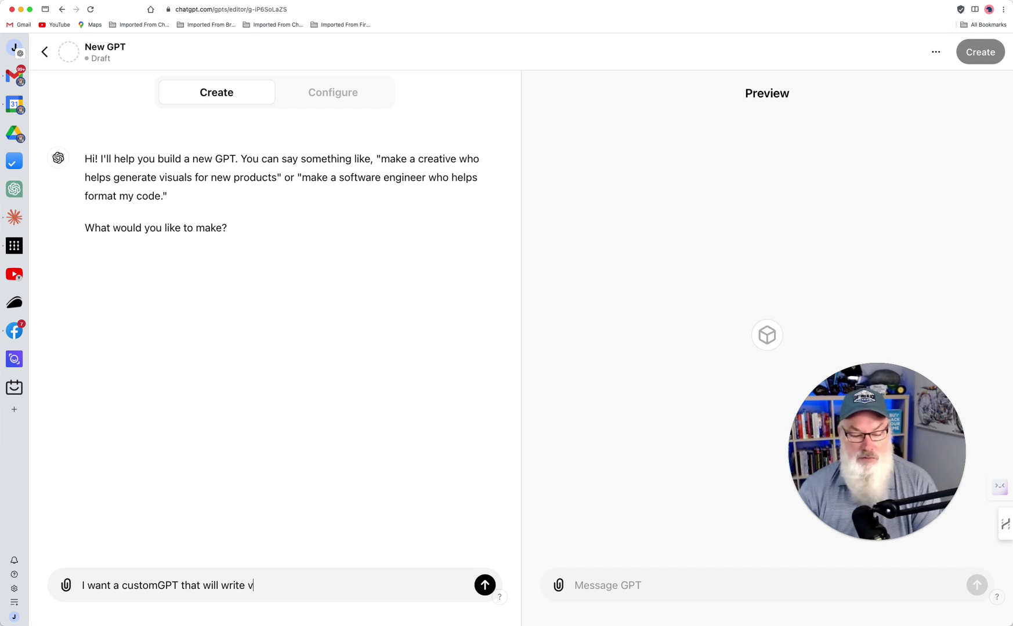
{"action": "type", "text": "iral social m"}
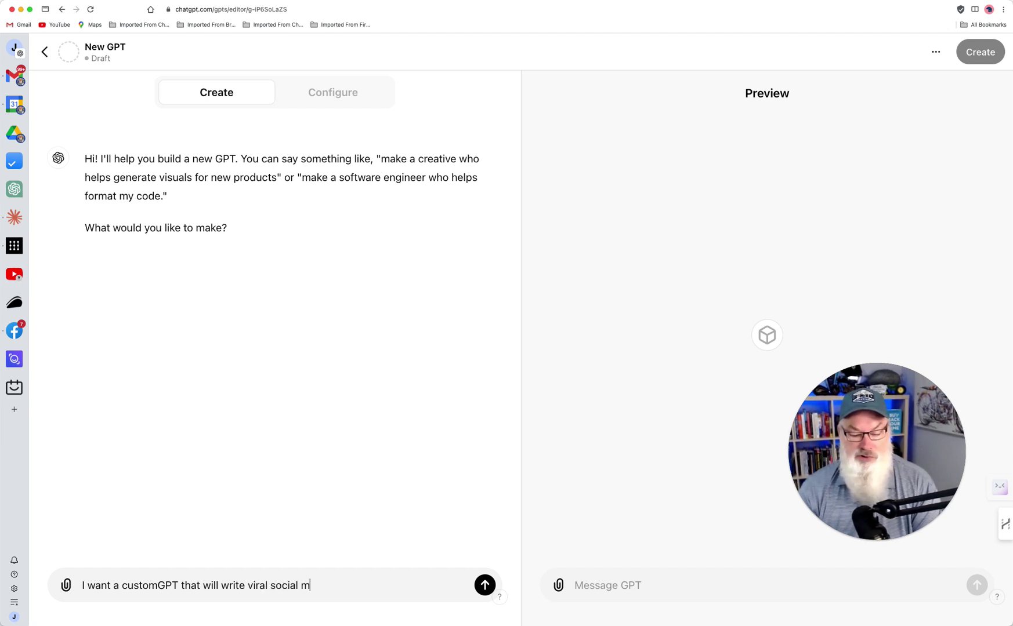
{"action": "type", "text": "edia posts "}
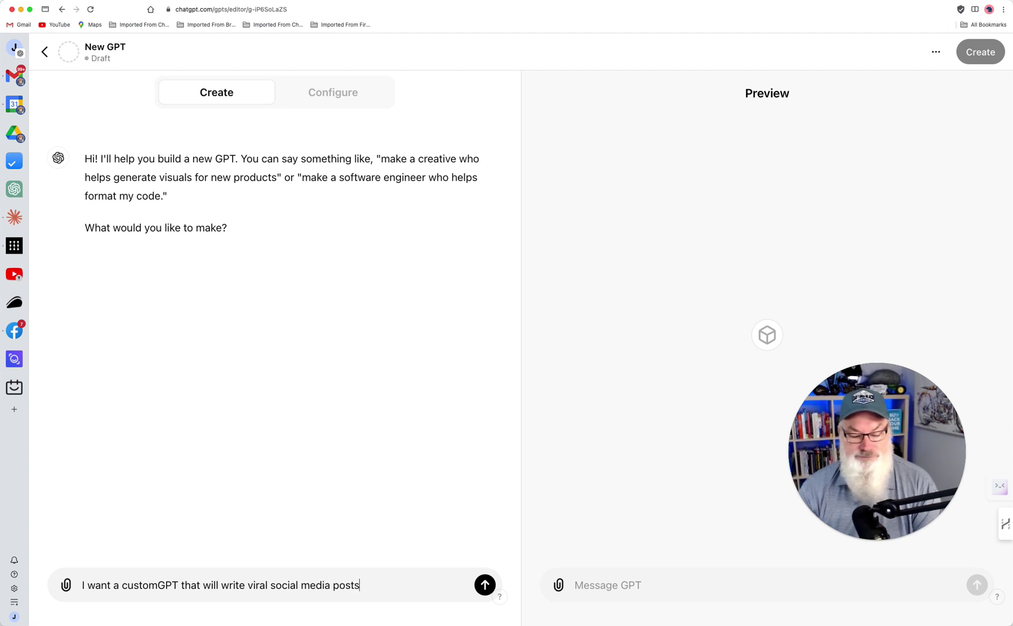
{"action": "type", "text": "using my poe"}
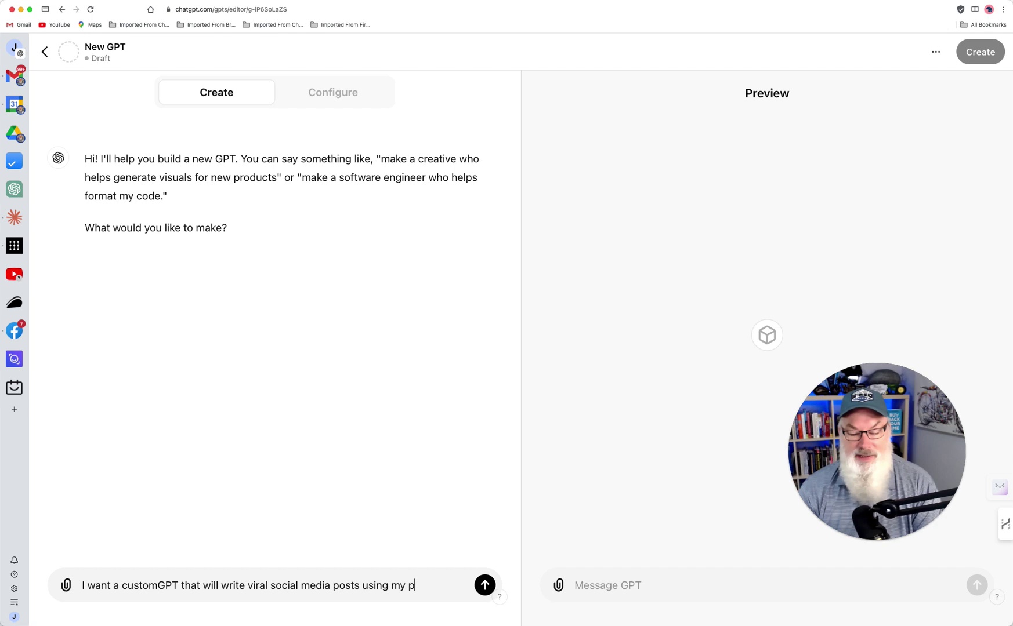
{"action": "key", "text": "BackSpace"}
{"action": "key", "text": "BackSpace"}
{"action": "type", "text": "ersonali"}
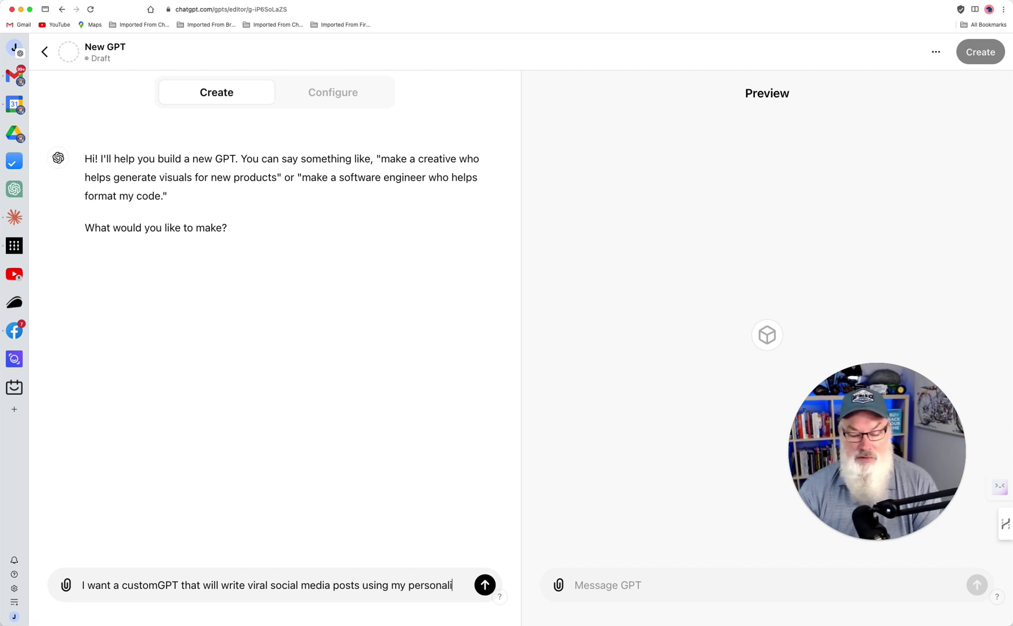
{"action": "type", "text": "ty tone and styel"}
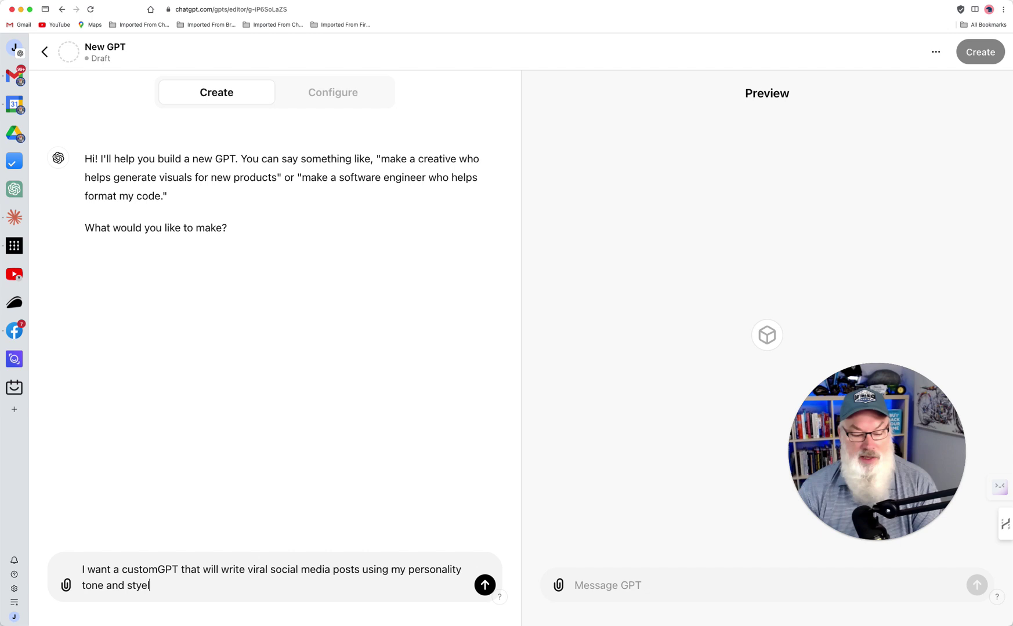
{"action": "key", "text": "BackSpace"}
{"action": "type", "text": "le."}
{"action": "key", "text": "Return"}
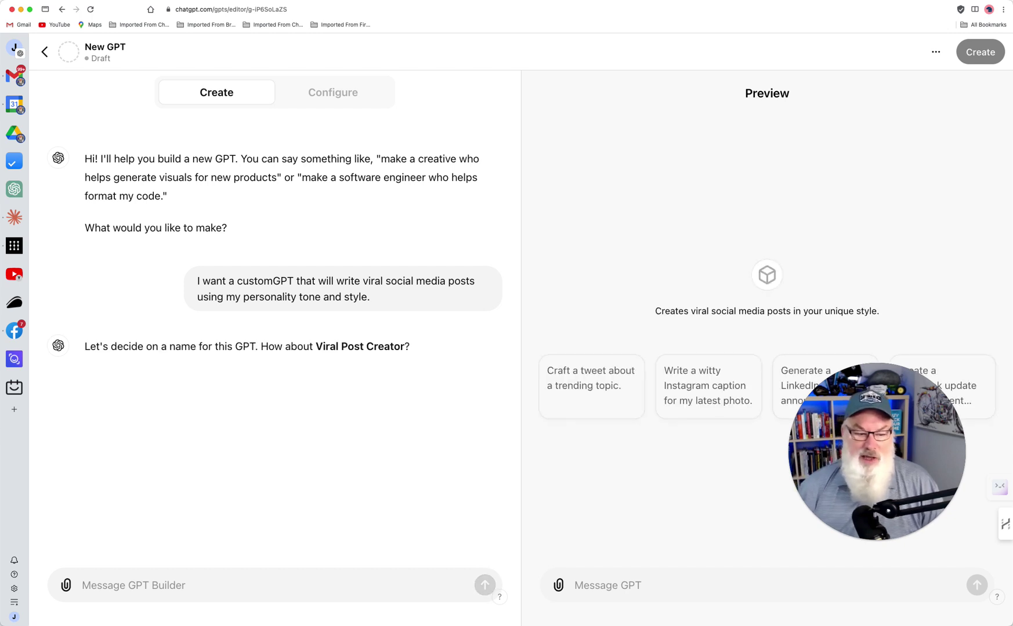
{"action": "left_click", "coordinate": [141, 583]}
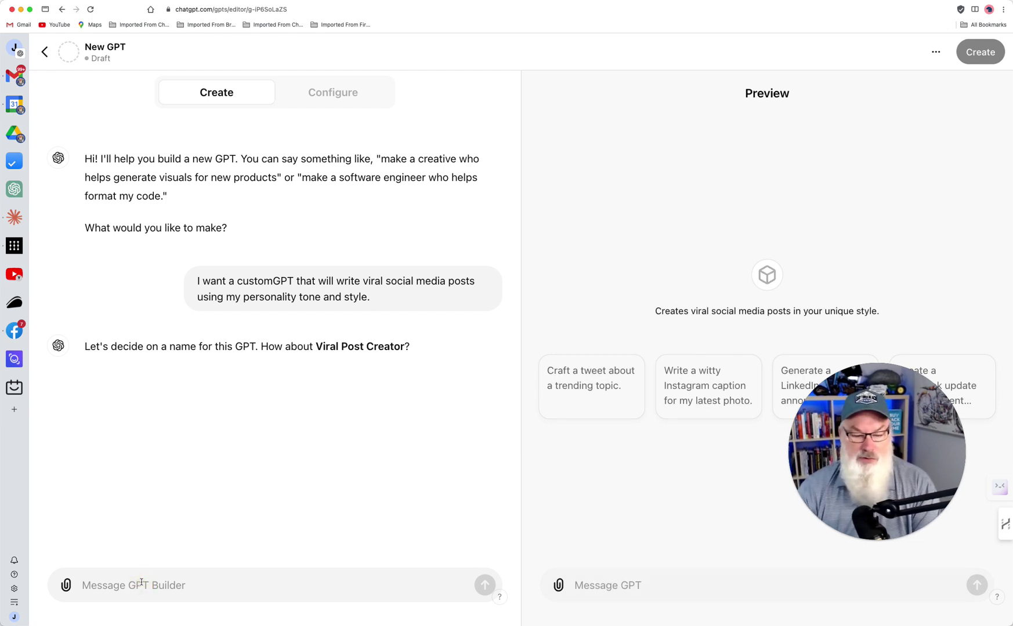
Reply 'That's great' to accept the Viral Post Creator name and its generated profile picture
{"action": "type", "text": "That's great"}
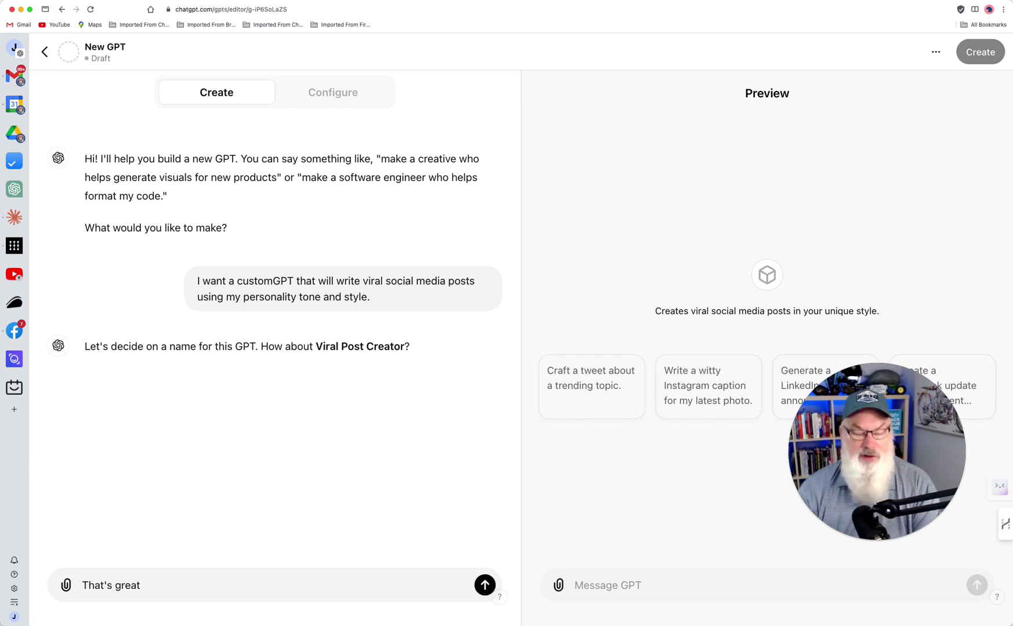
{"action": "key", "text": "Return"}
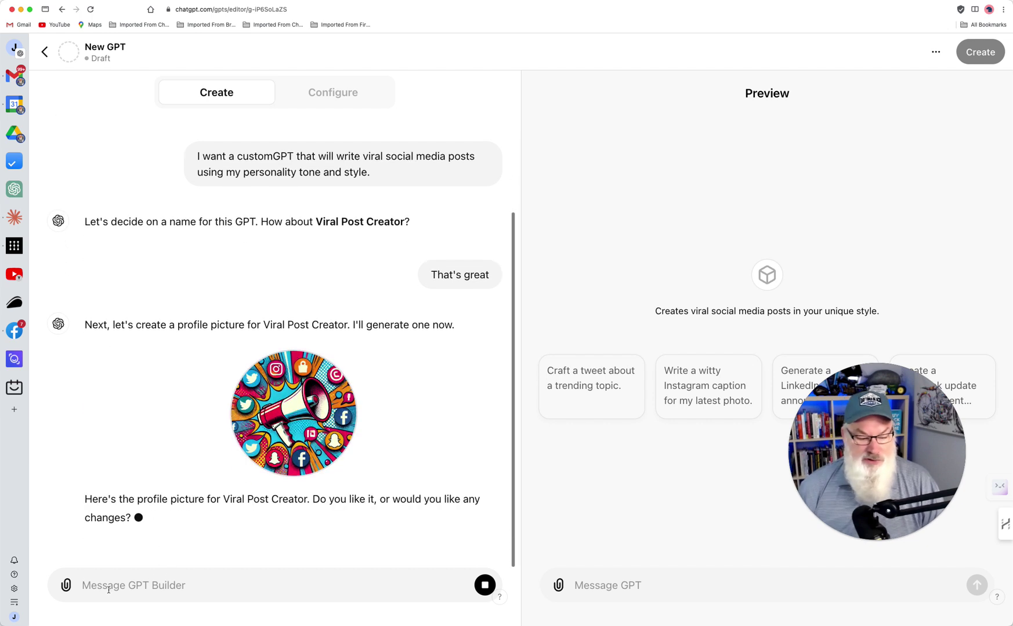
{"action": "type", "text": "that's "}
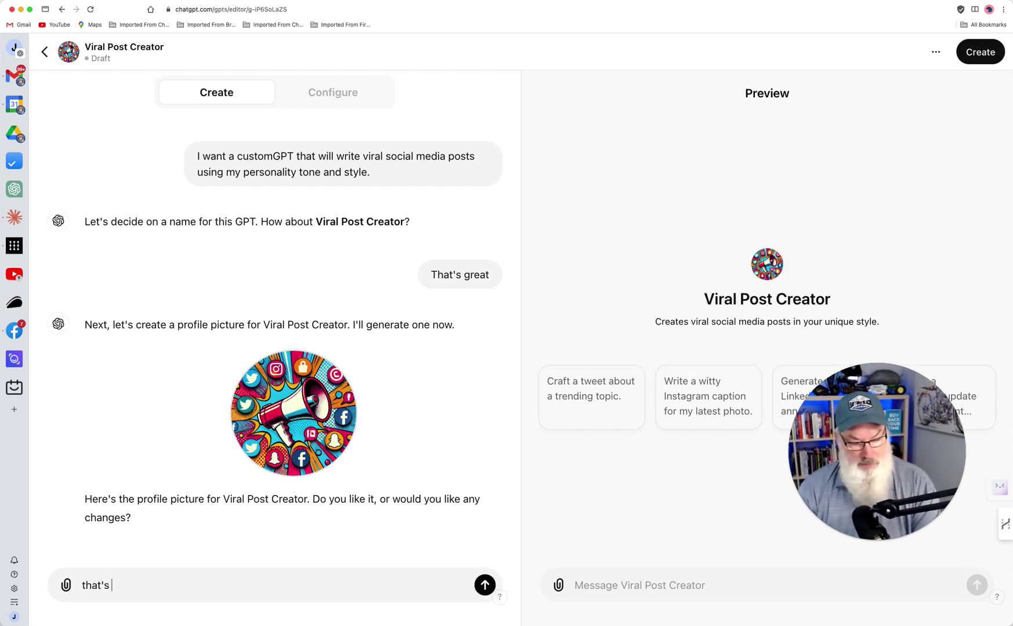
{"action": "type", "text": "greate"}
{"action": "key", "text": "Return"}
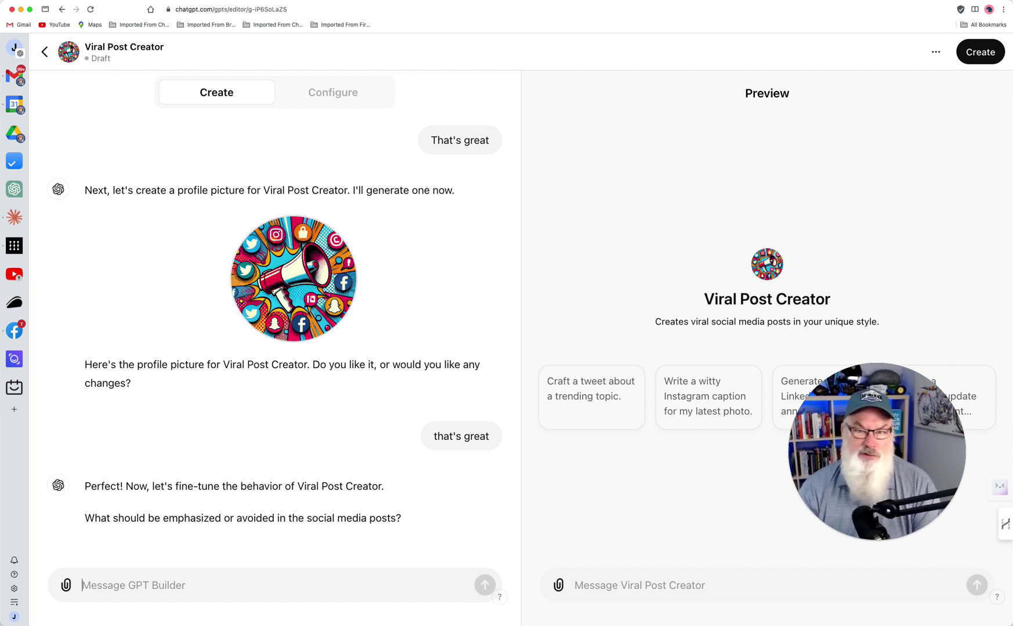
Write that posts follow your provided topics and these viral post guidelines, pasting the guidelines template
{"action": "type", "text": "I wa"}
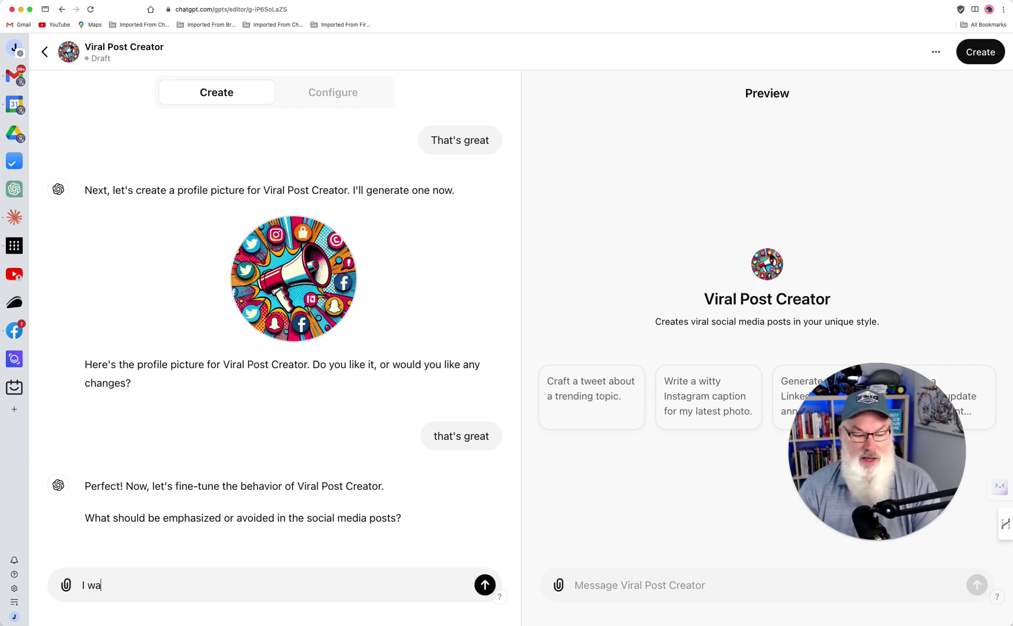
{"action": "type", "text": "nt to create socila"}
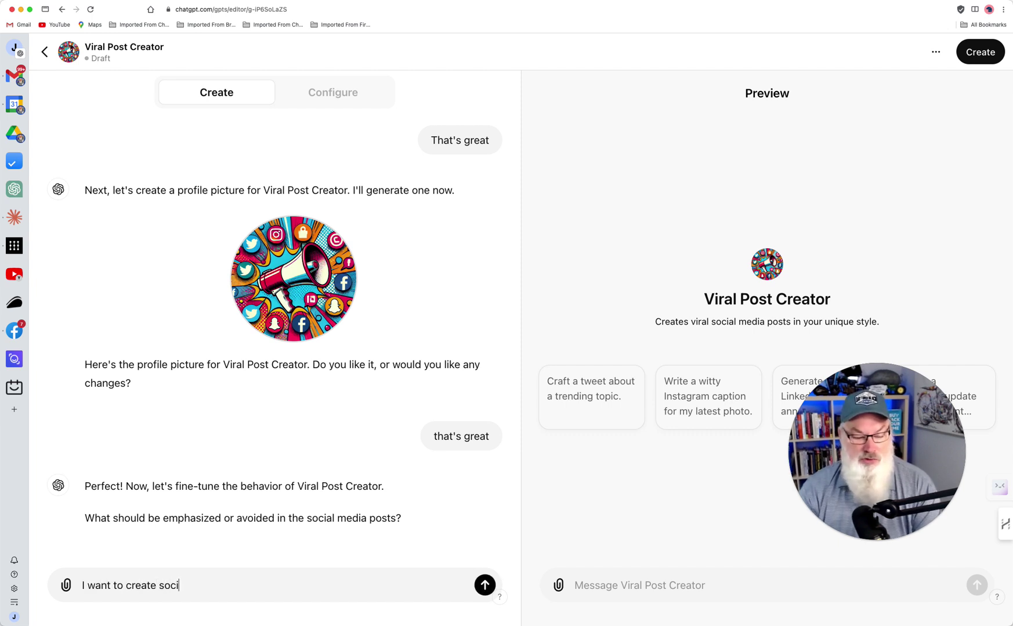
{"action": "key", "text": "BackSpace"}
{"action": "key", "text": "BackSpace"}
{"action": "type", "text": "al me"}
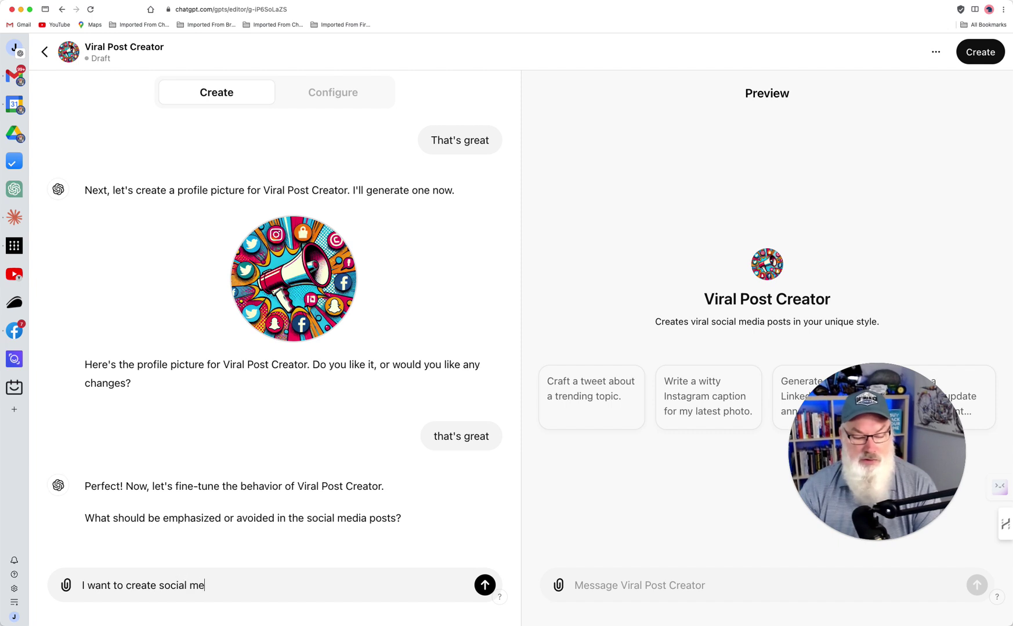
{"action": "type", "text": "dia posts based on the toip"}
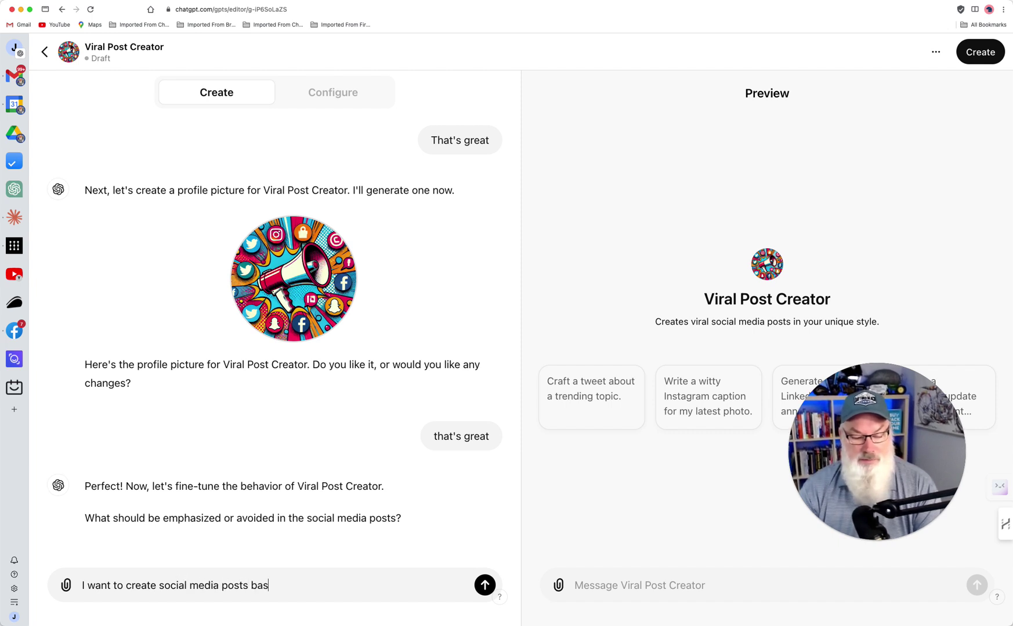
{"action": "key", "text": "BackSpace"}
{"action": "key", "text": "BackSpace"}
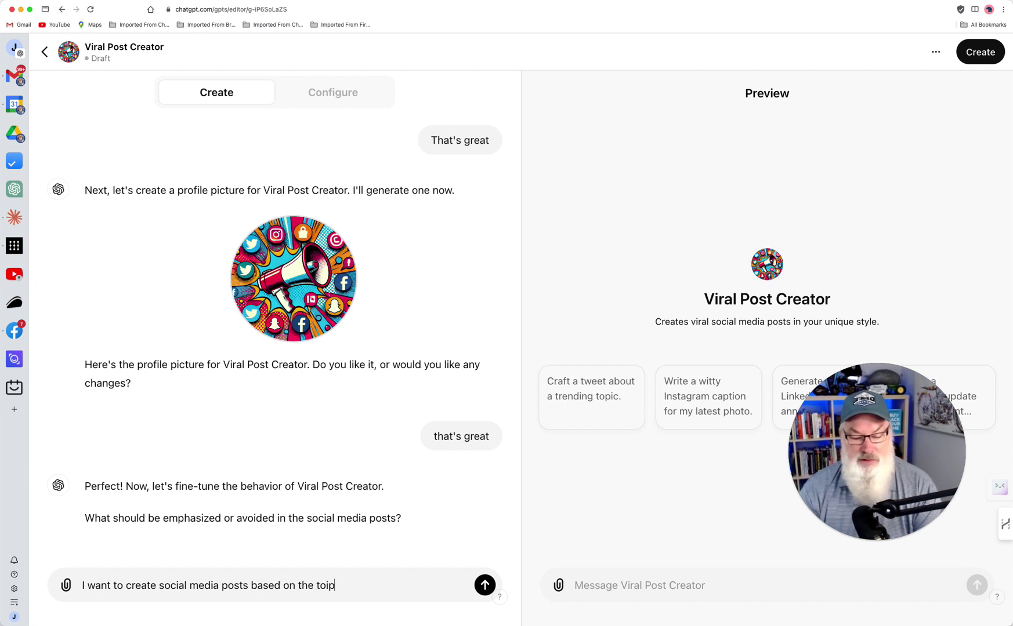
{"action": "type", "text": "pics "}
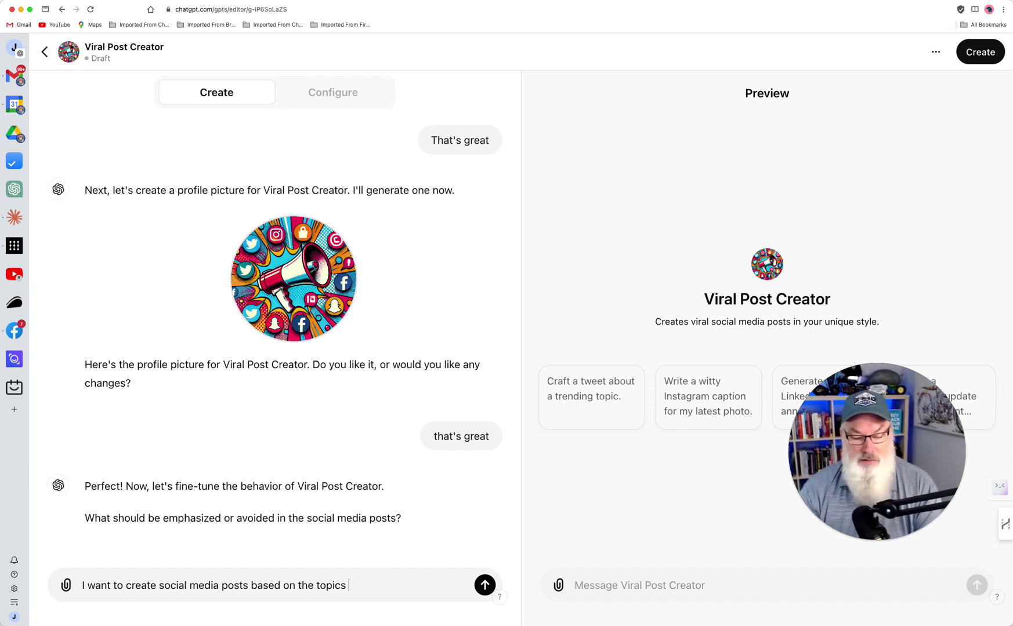
{"action": "type", "text": "that I provide in m"}
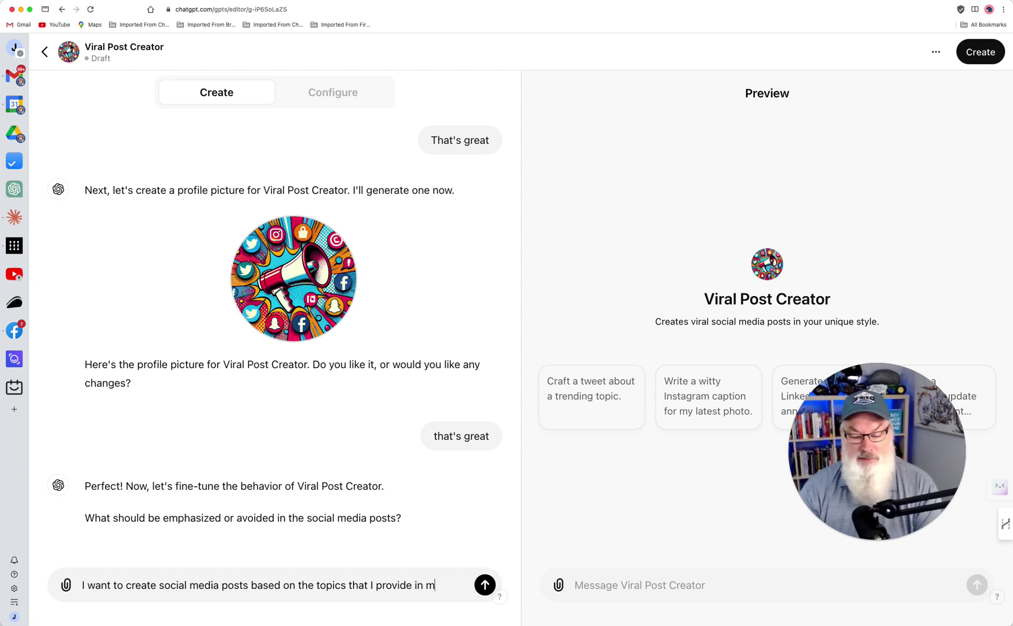
{"action": "type", "text": "y prompt."}
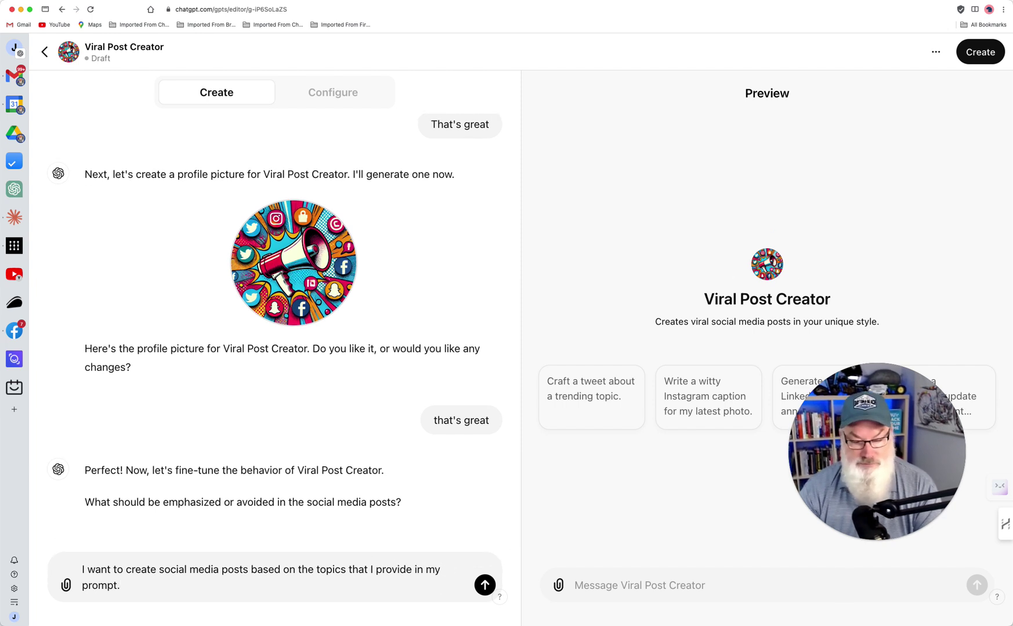
{"action": "type", "text": " You s"}
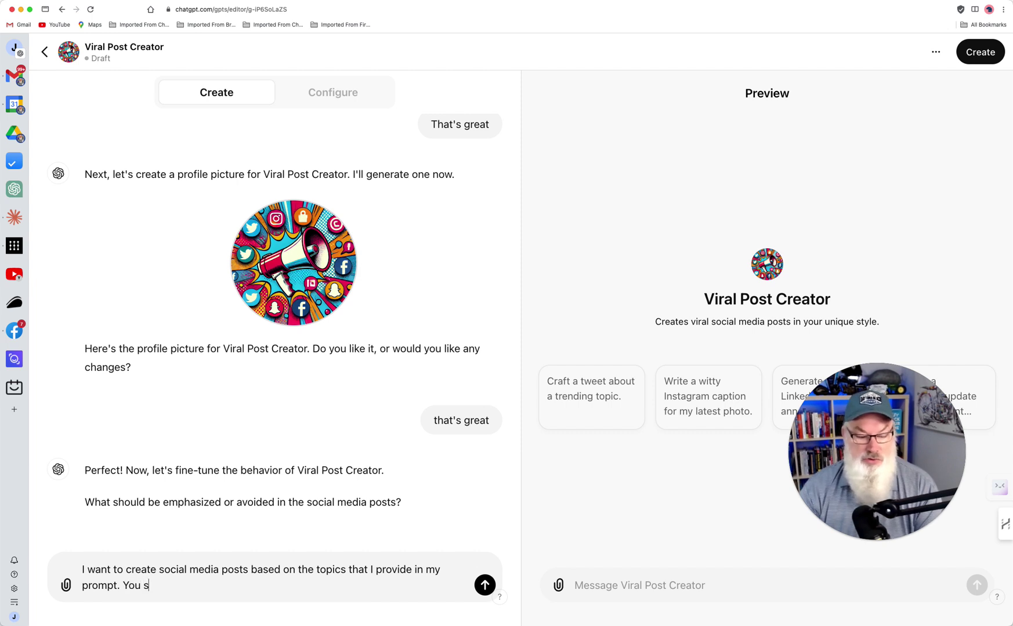
{"action": "type", "text": "hould always "}
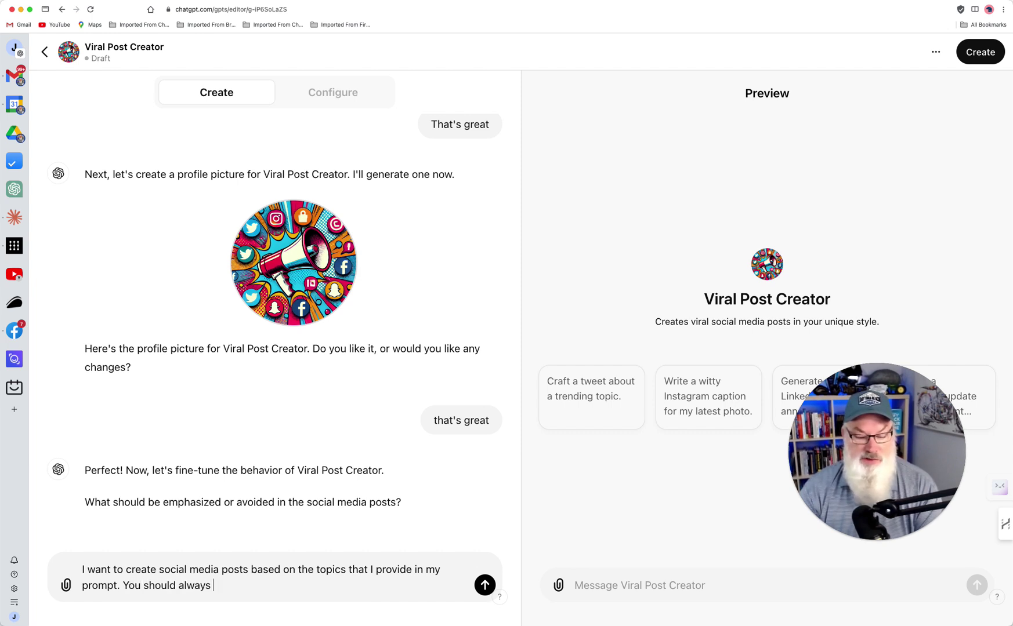
{"action": "type", "text": "follow"}
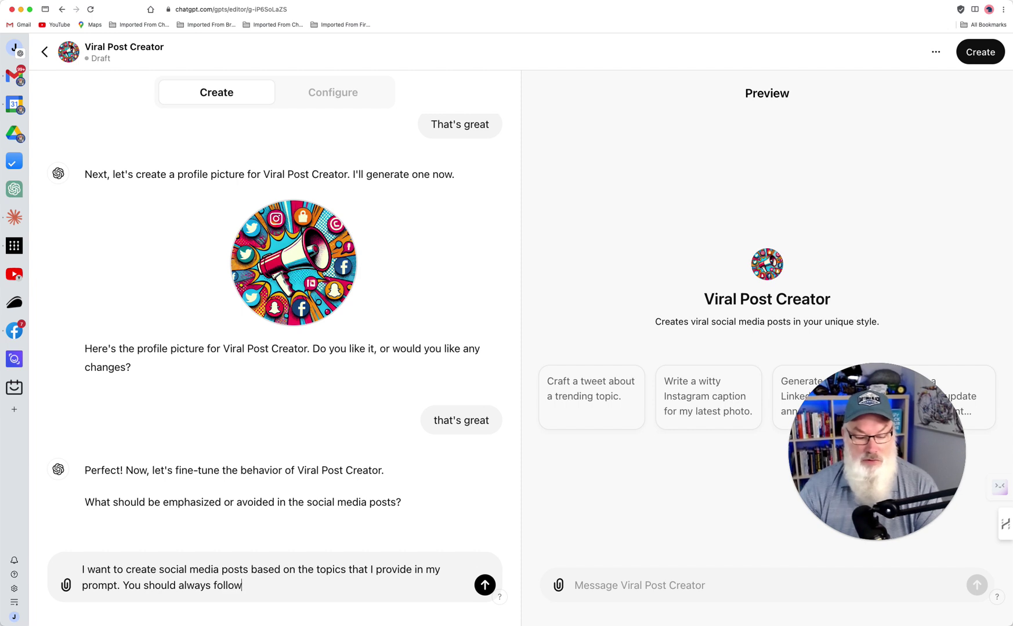
{"action": "type", "text": " this viral post"}
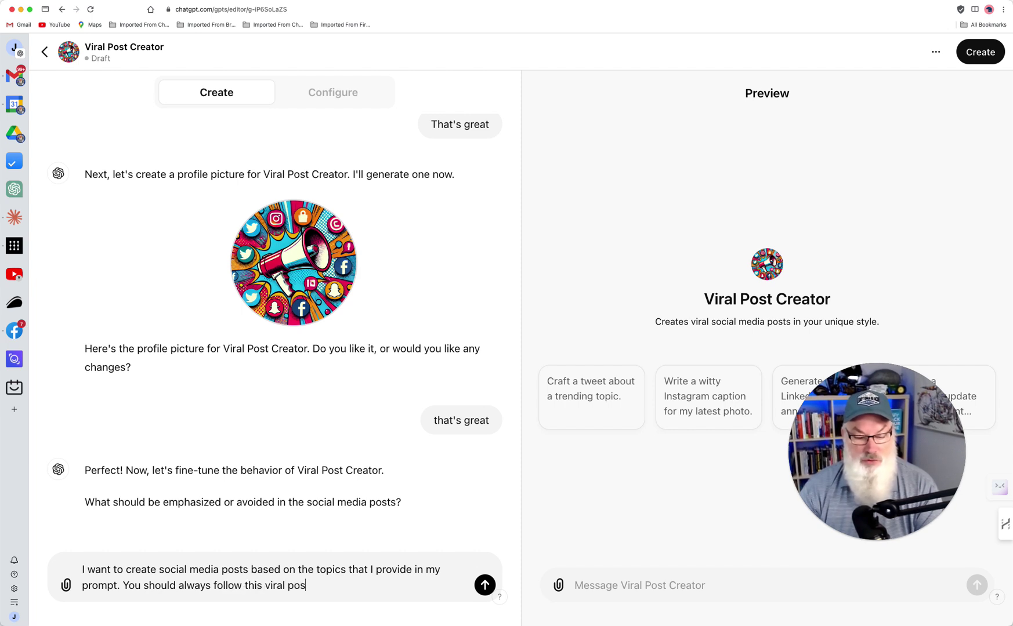
{"action": "key", "text": "BackSpace"}
{"action": "key", "text": "BackSpace"}
{"action": "key", "text": "BackSpace"}
{"action": "key", "text": "BackSpace"}
{"action": "key", "text": "BackSpace"}
{"action": "key", "text": "BackSpace"}
{"action": "key", "text": "BackSpace"}
{"action": "key", "text": "BackSpace"}
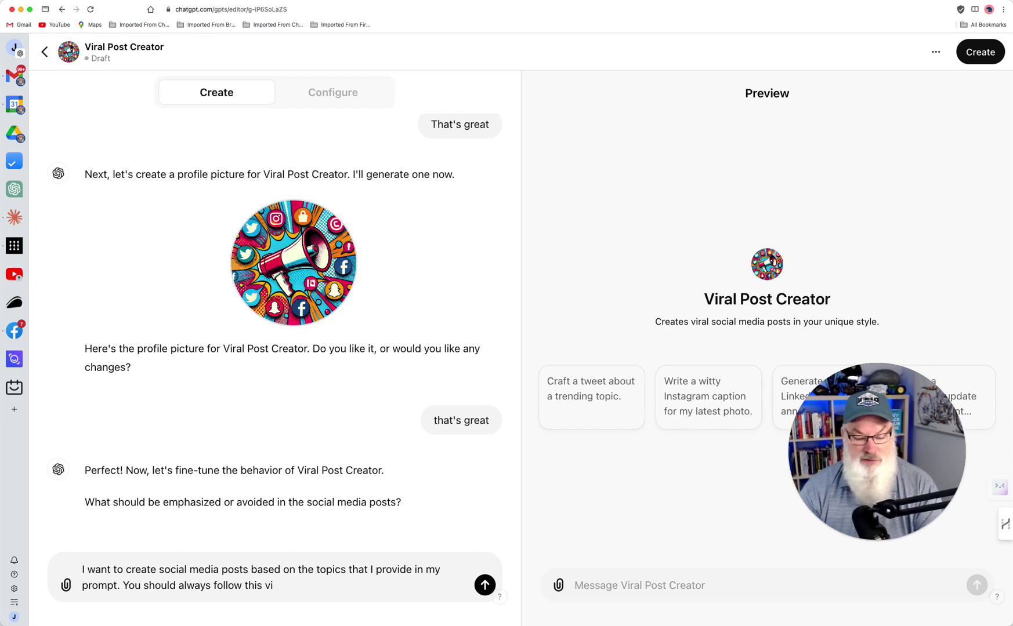
{"action": "key", "text": "BackSpace"}
{"action": "key", "text": "BackSpace"}
{"action": "type", "text": "ese vir"}
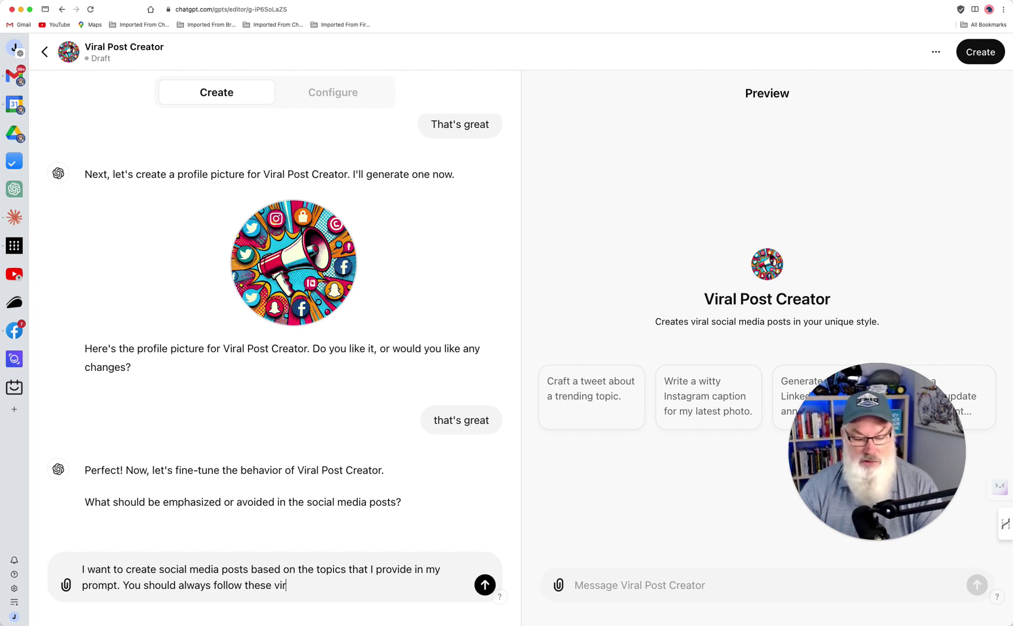
{"action": "type", "text": "al post guidelin"}
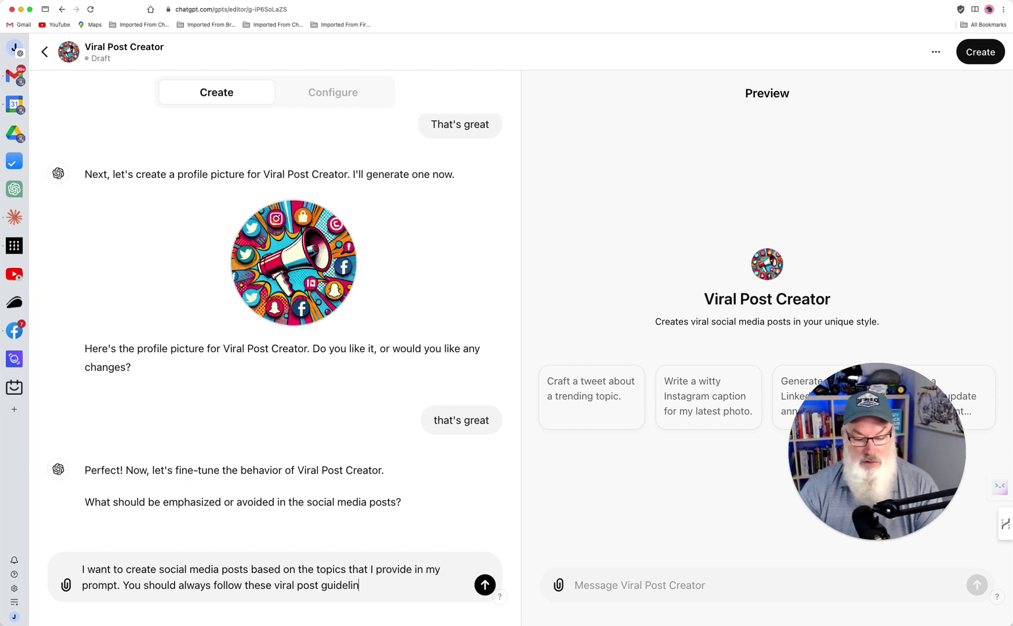
{"action": "type", "text": "es:"}
{"action": "key", "text": "shift+Return"}
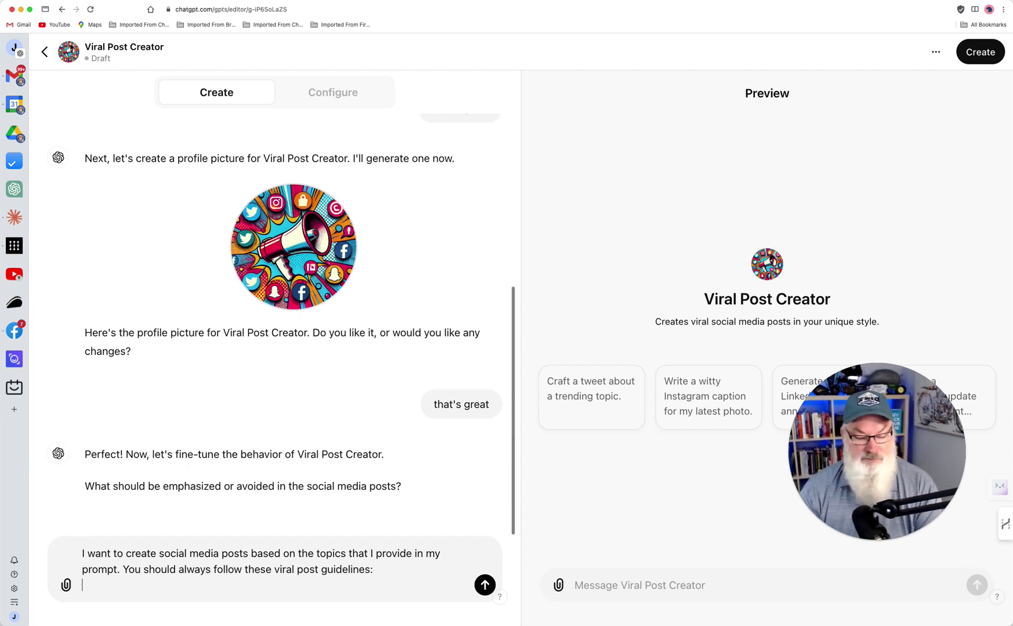
{"action": "key", "text": "super+shift+v"}
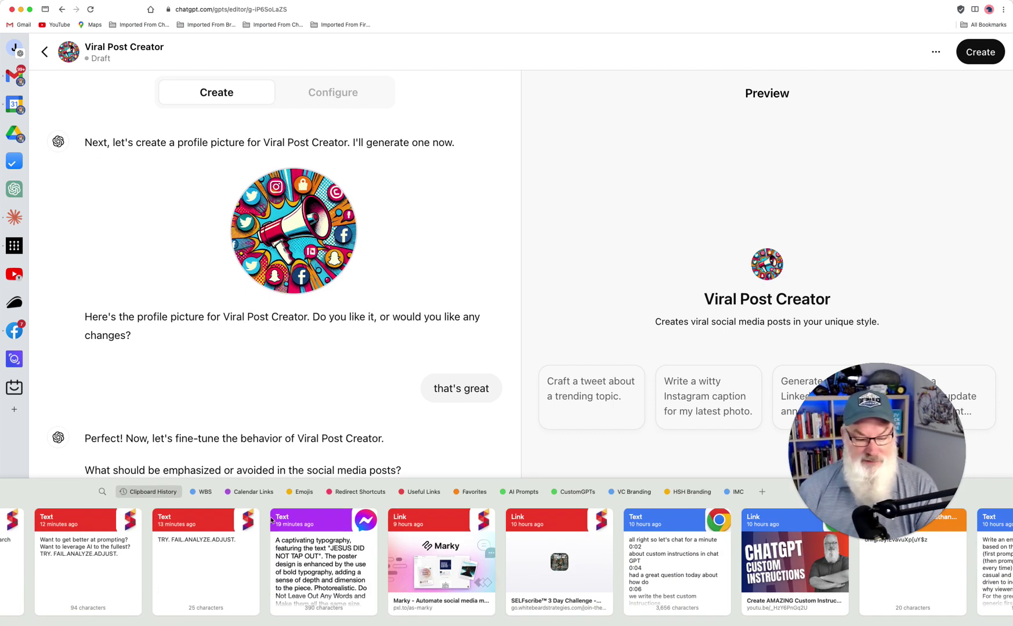
{"action": "left_click", "coordinate": [524, 493]}
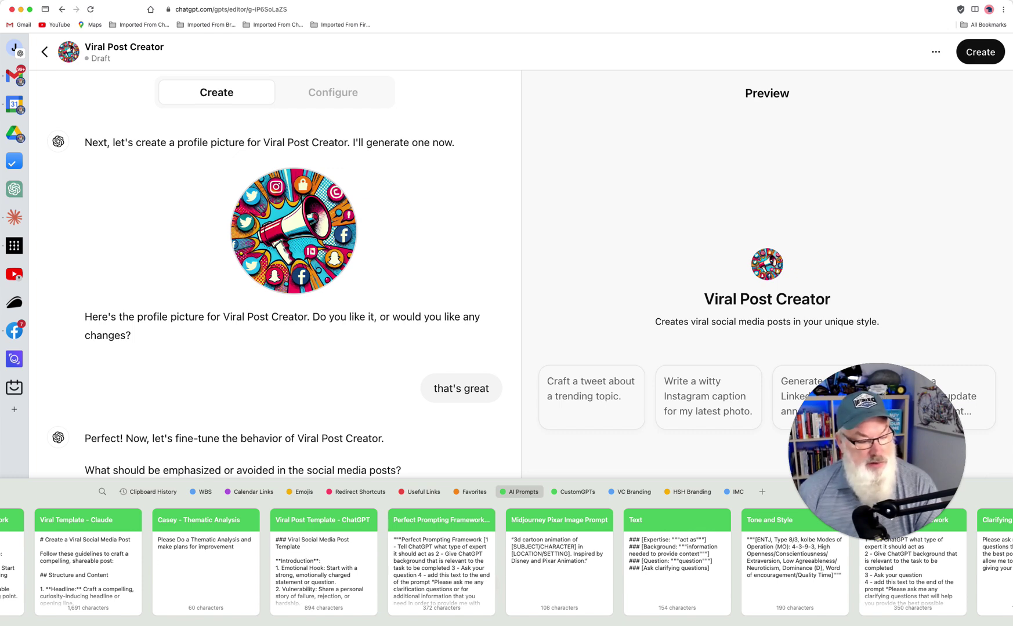
{"action": "key", "text": "Return"}
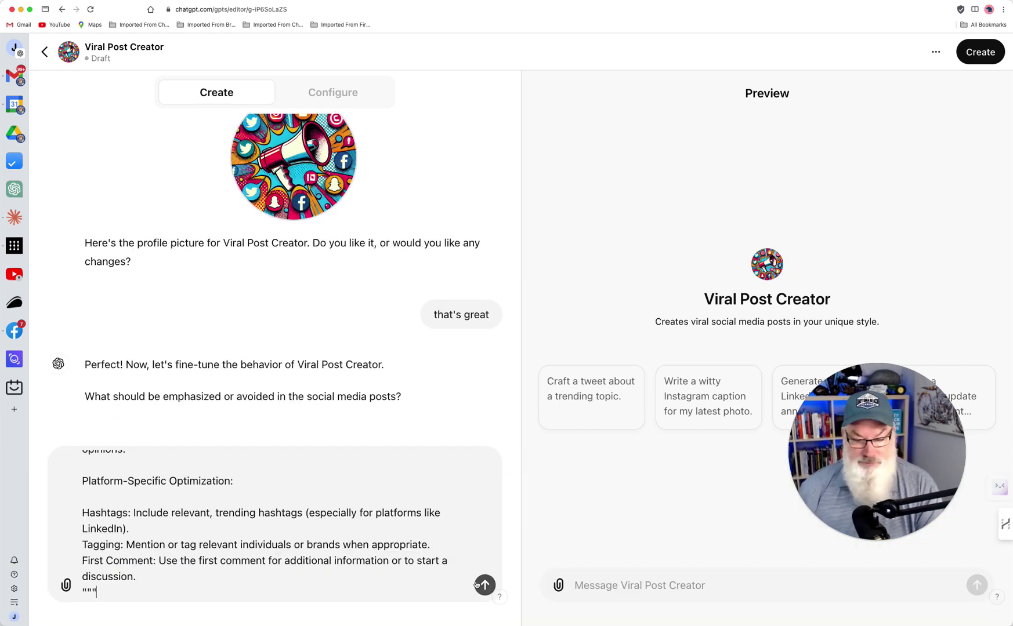
Add an instruction to always use your personal tone and style, pasting your tone profile
{"action": "left_click", "coordinate": [437, 587]}
{"action": "key", "text": "shift+Return"}
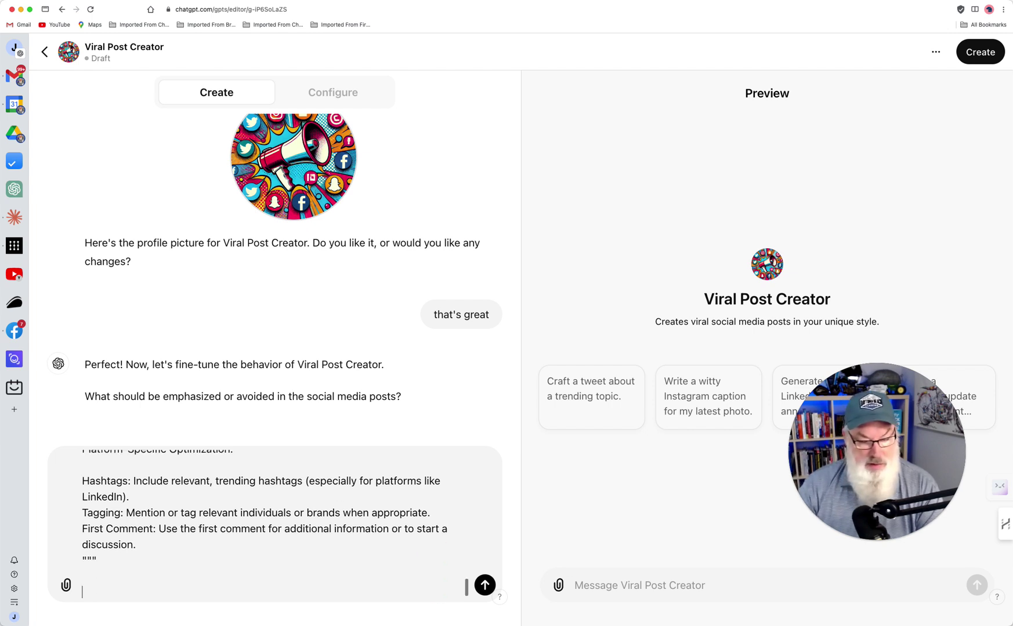
{"action": "type", "text": "Add"}
{"action": "key", "text": "BackSpace"}
{"action": "key", "text": "BackSpace"}
{"action": "key", "text": "BackSpace"}
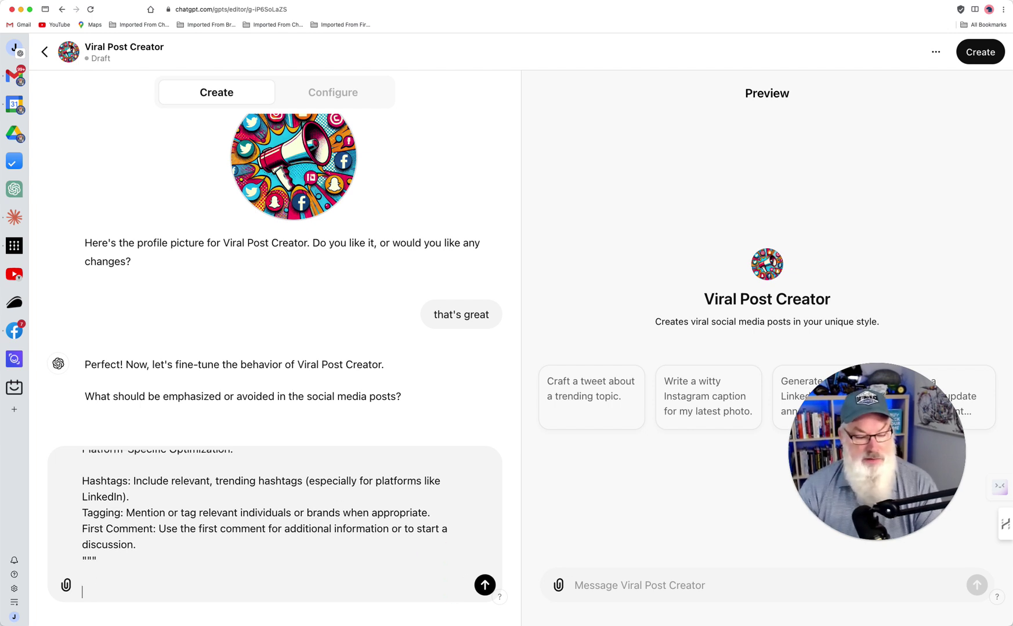
{"action": "type", "text": "and you should al"}
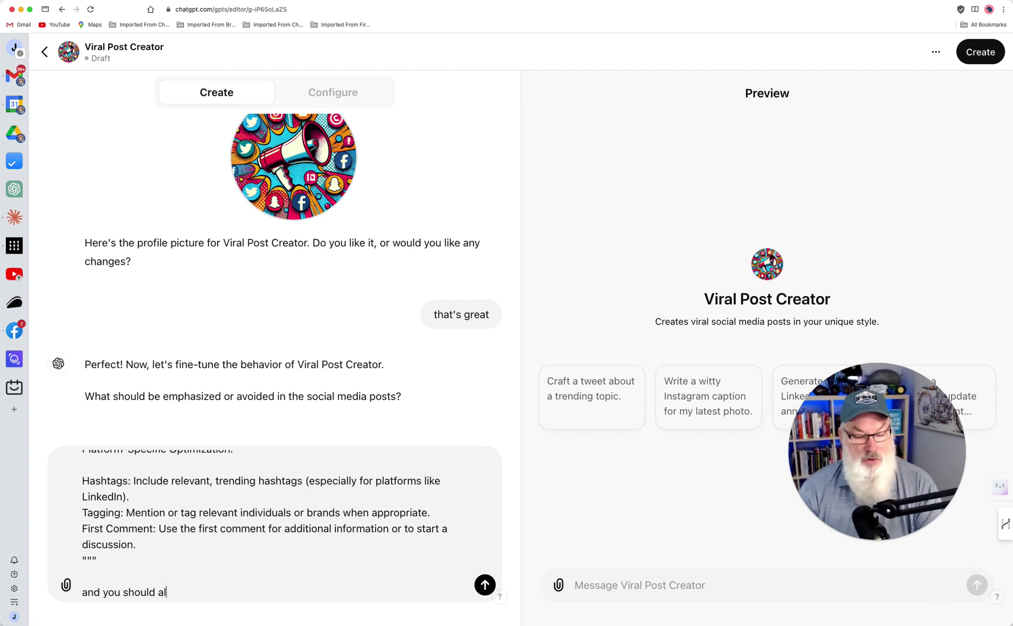
{"action": "type", "text": "ways write using "}
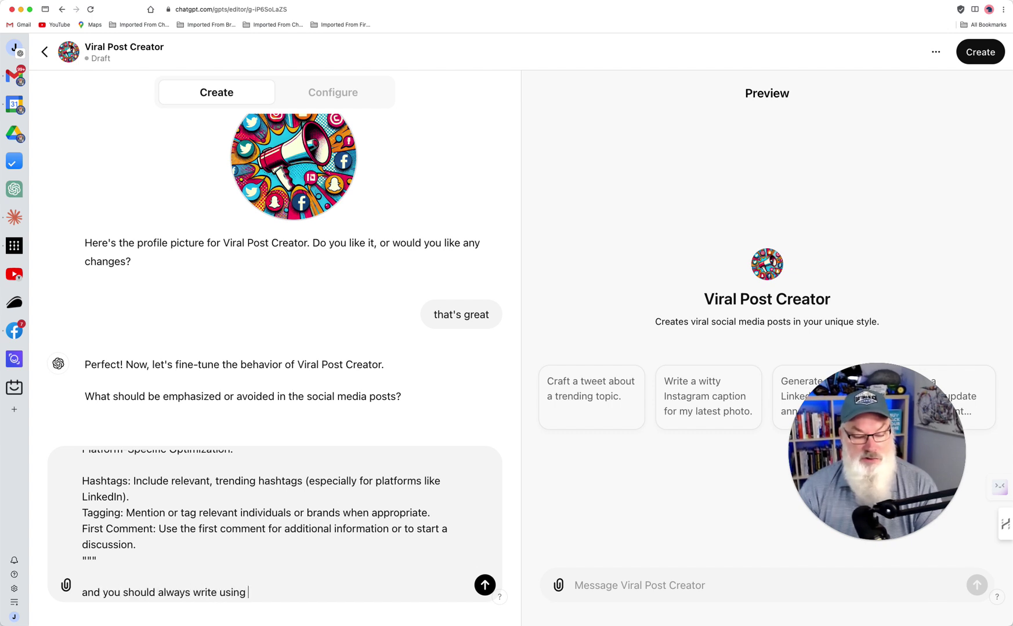
{"action": "type", "text": "my personal "}
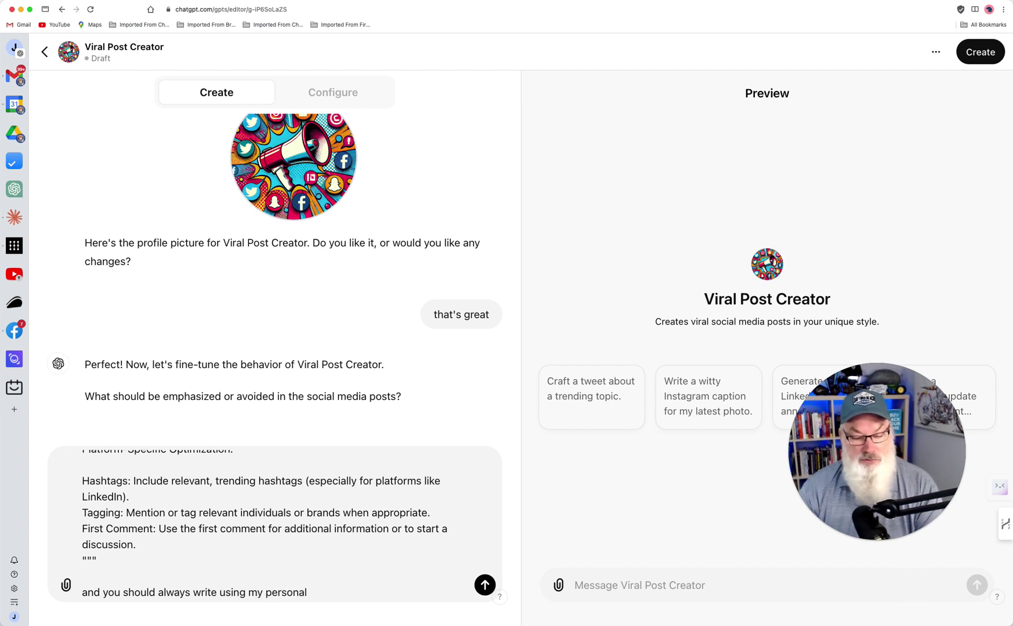
{"action": "type", "text": "tone andn "}
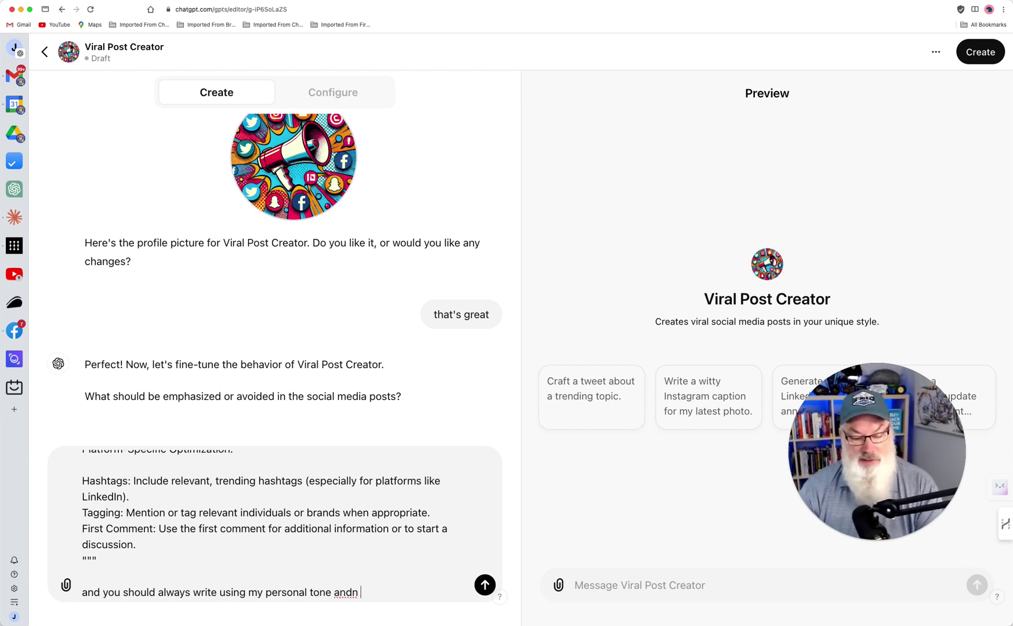
{"action": "type", "text": "style"}
{"action": "key", "text": "BackSpace"}
{"action": "key", "text": "BackSpace"}
{"action": "key", "text": "BackSpace"}
{"action": "key", "text": "BackSpace"}
{"action": "key", "text": "BackSpace"}
{"action": "key", "text": "BackSpace"}
{"action": "key", "text": "BackSpace"}
{"action": "type", "text": "st"}
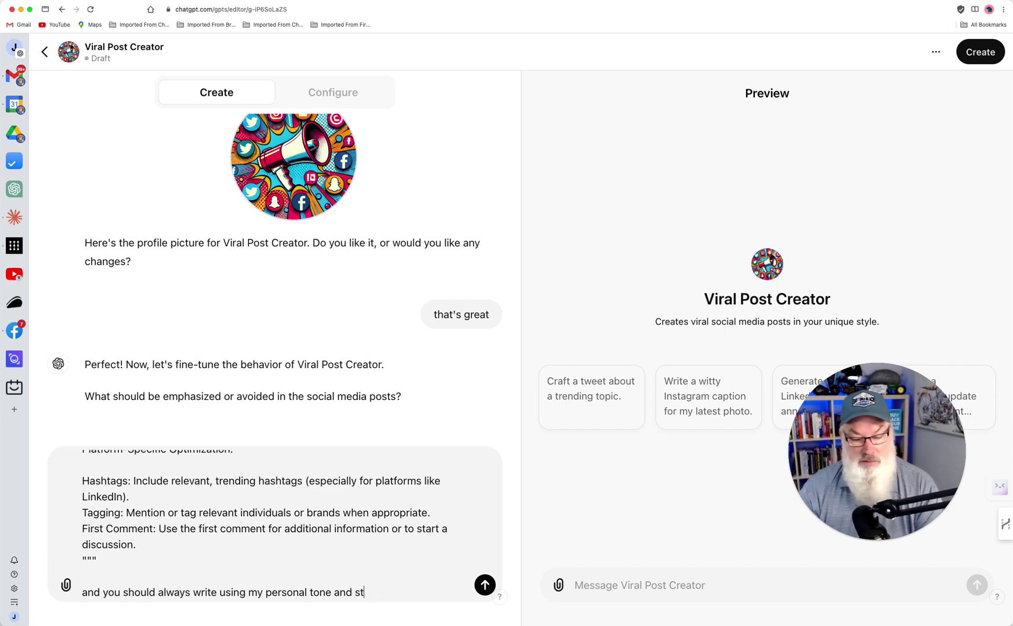
{"action": "type", "text": "yle"}
{"action": "key", "text": "shift+super+v"}
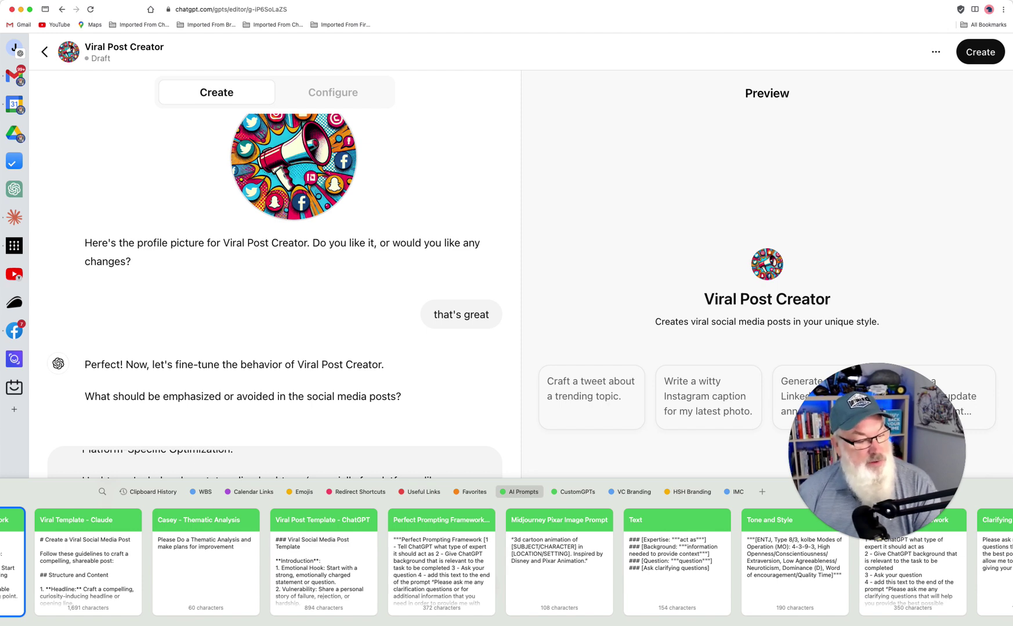
{"action": "key", "text": "Return"}
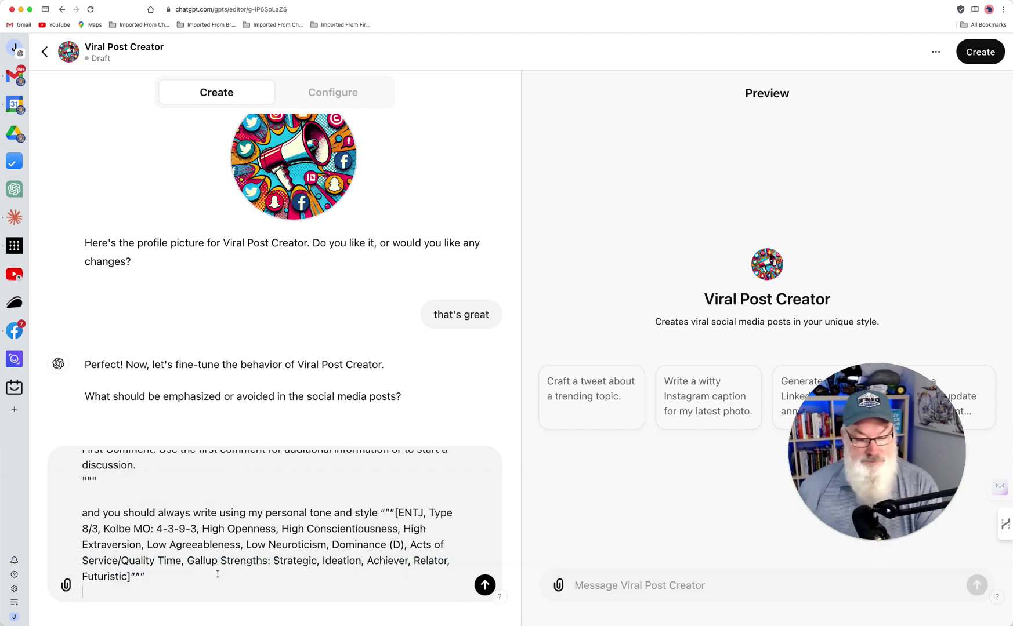
Add the White Beard Strategies brand tone instruction with its pasted profile, then send the message
{"action": "key", "text": "shift+Return"}
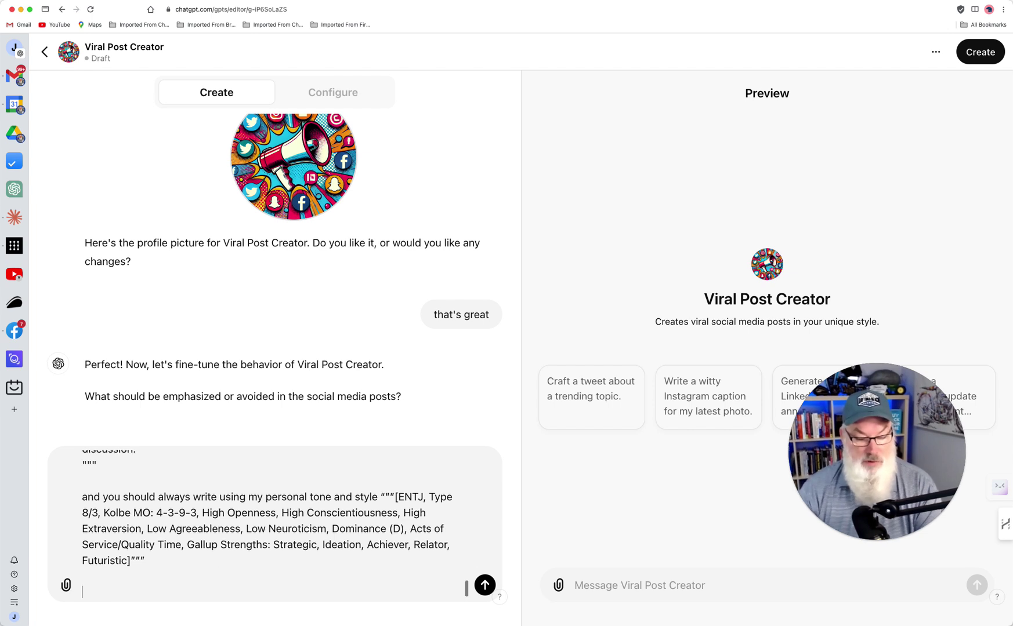
{"action": "type", "text": "If applicable and"}
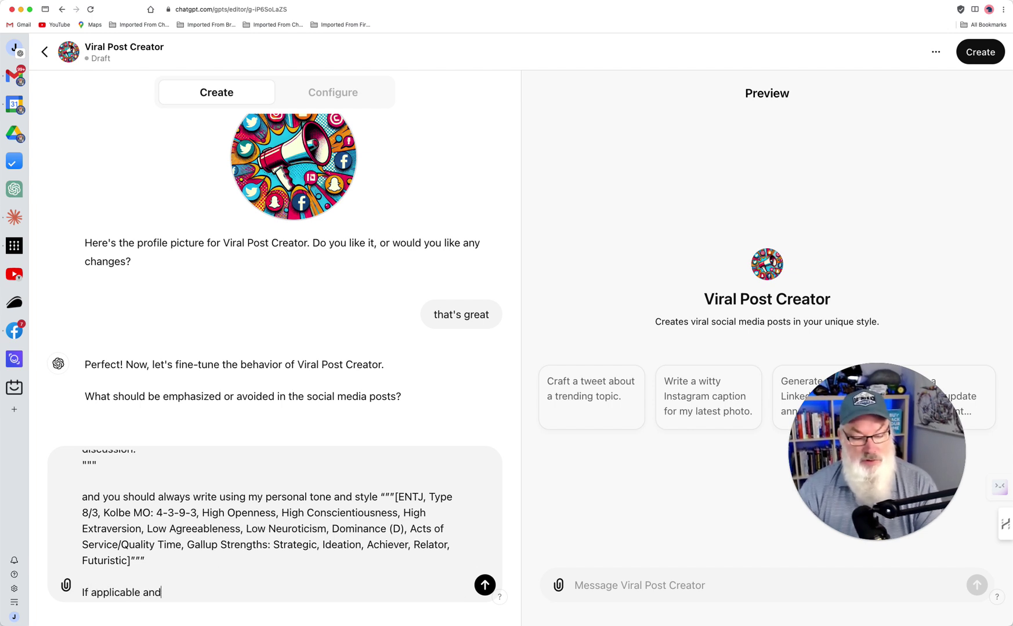
{"action": "type", "text": " about my company,"}
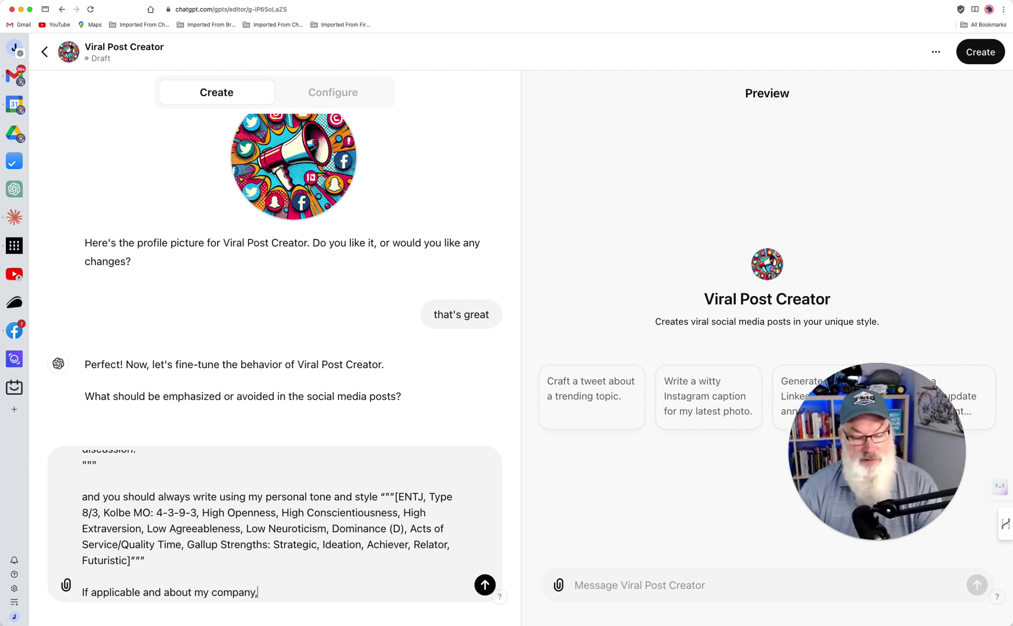
{"action": "type", "text": " White Be"}
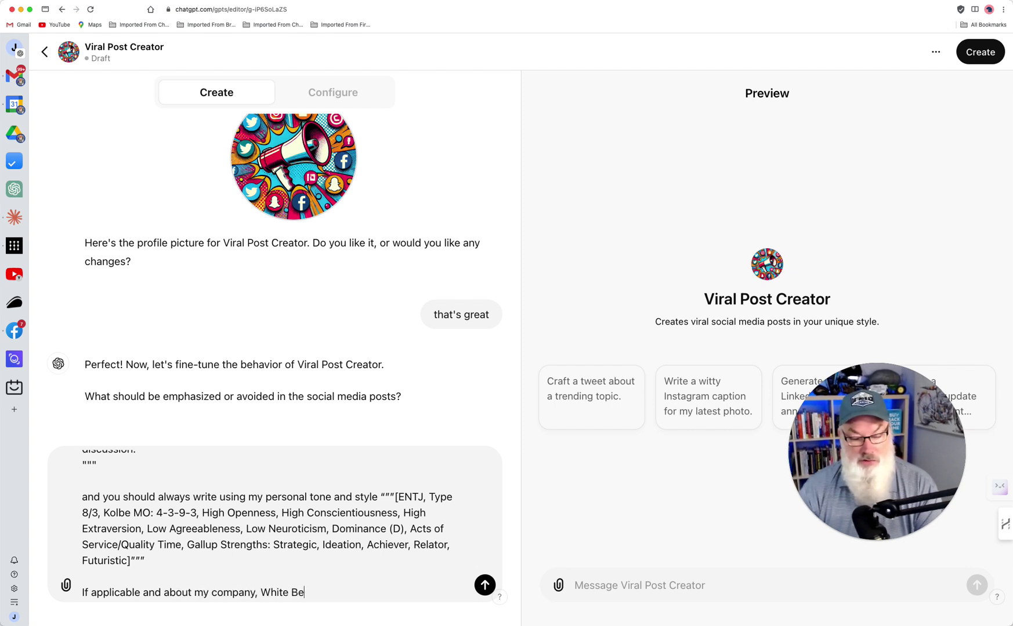
{"action": "type", "text": "ard Strategie"}
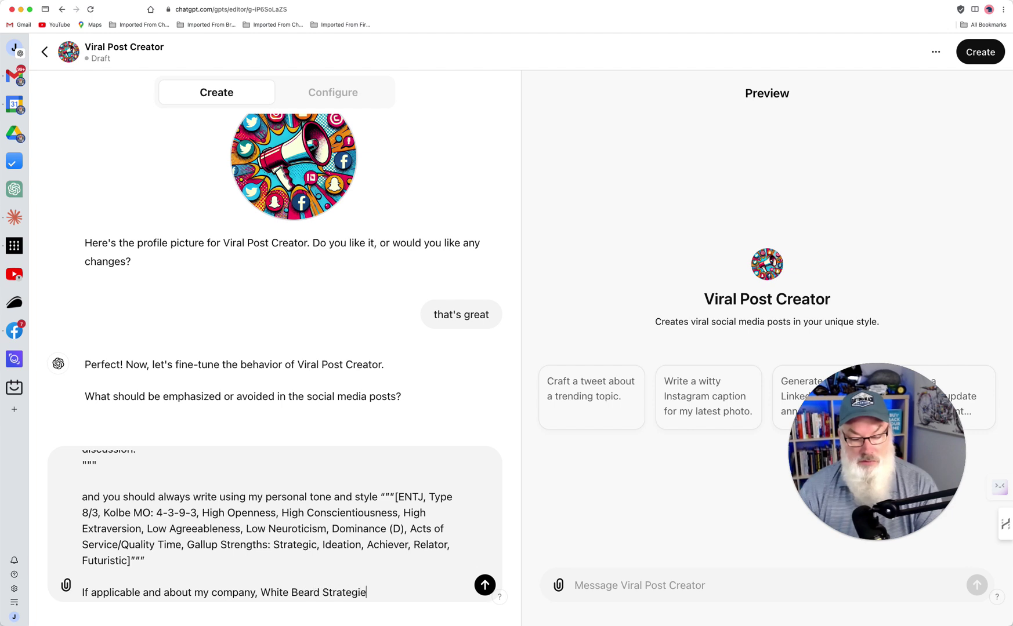
{"action": "type", "text": "s also fol"}
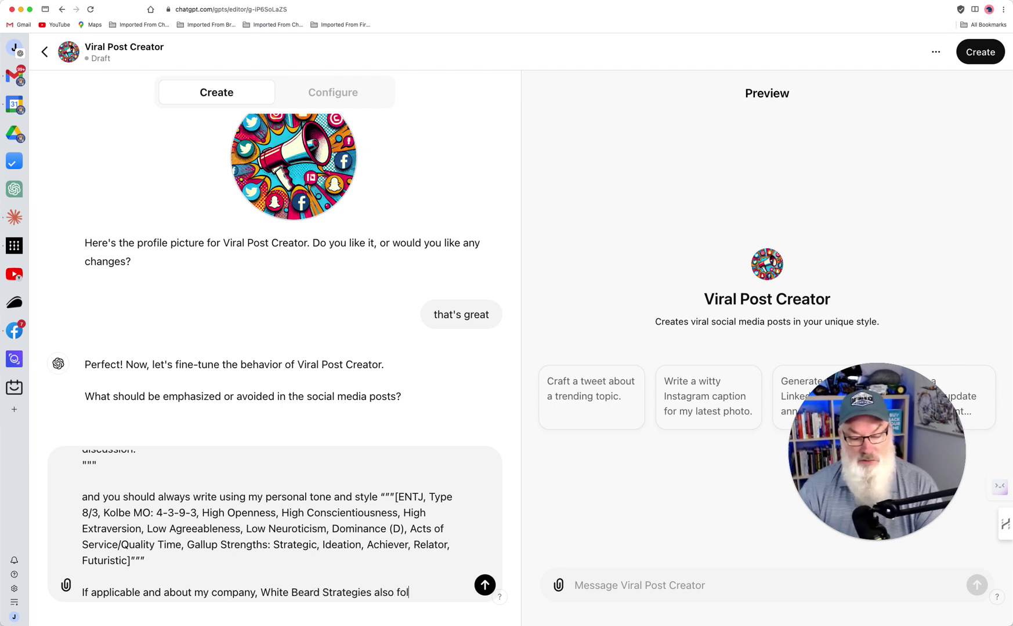
{"action": "type", "text": "low my"}
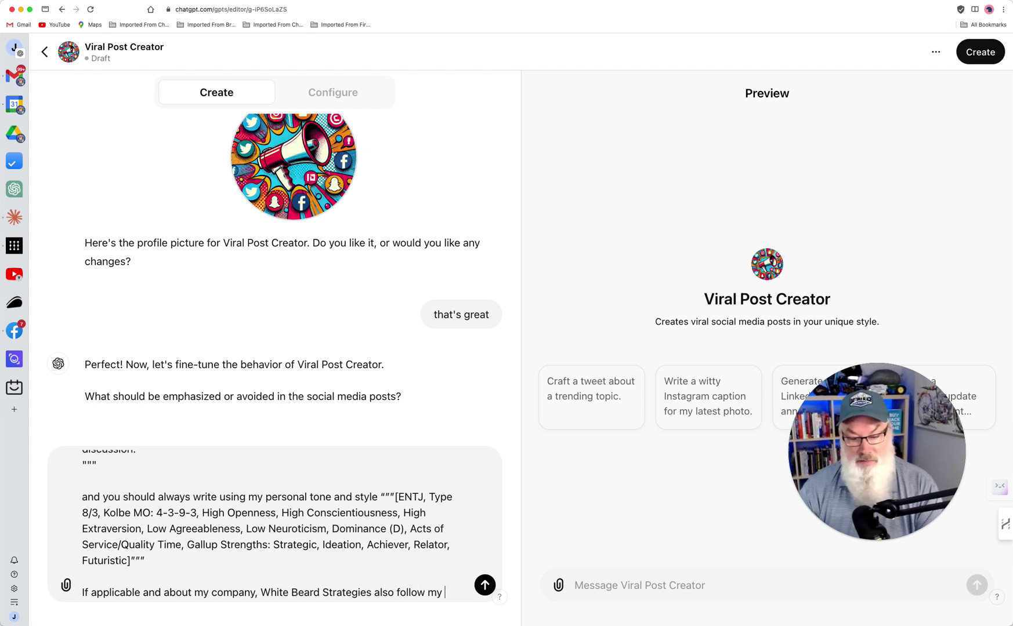
{"action": "type", "text": " brand tone and "}
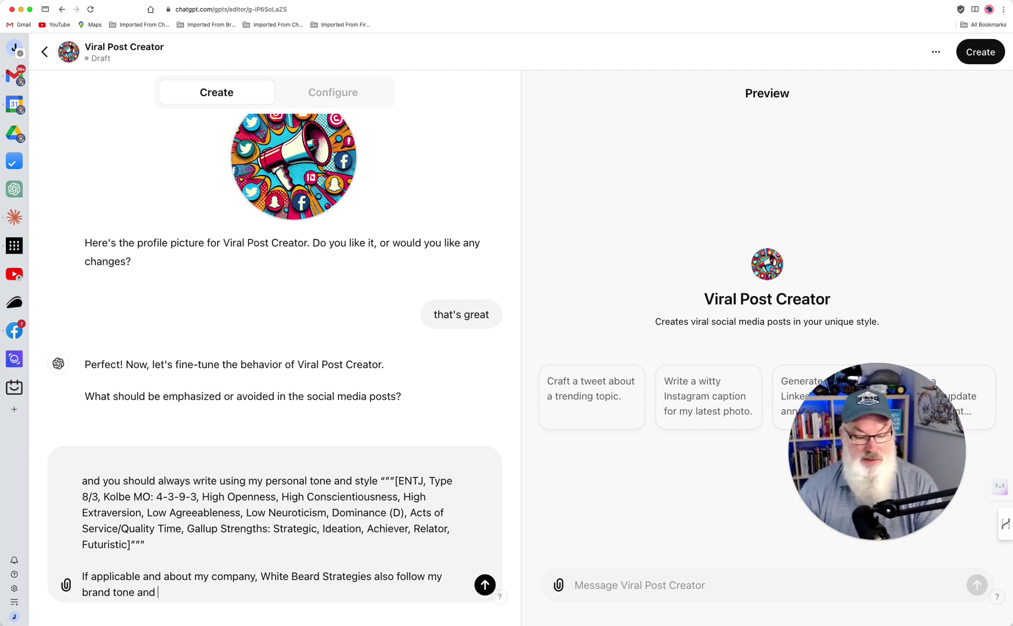
{"action": "type", "text": "style"}
{"action": "key", "text": "super+shift+v"}
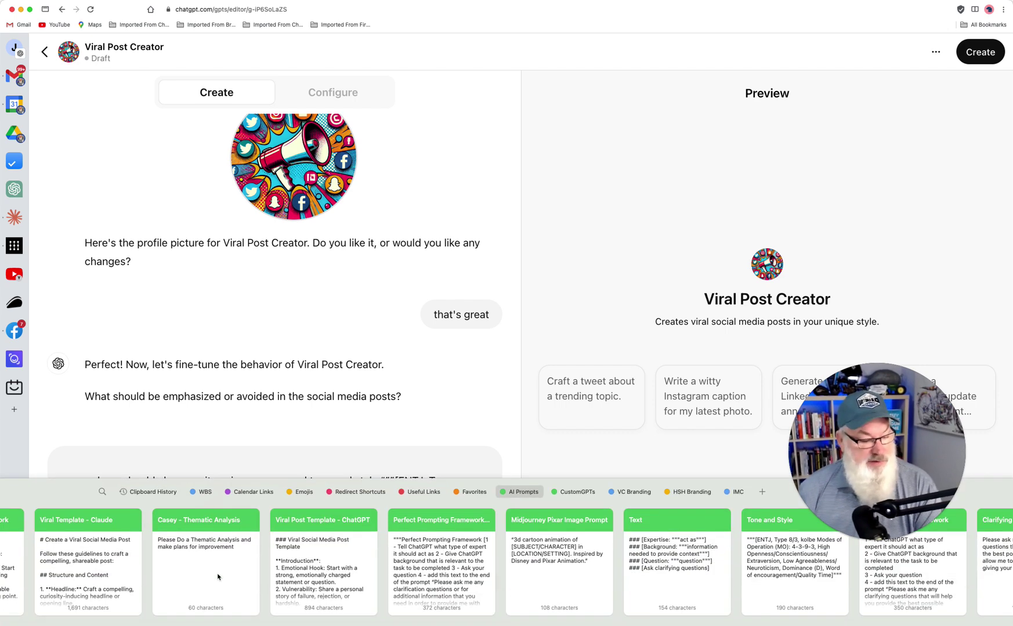
{"action": "key", "text": "Return"}
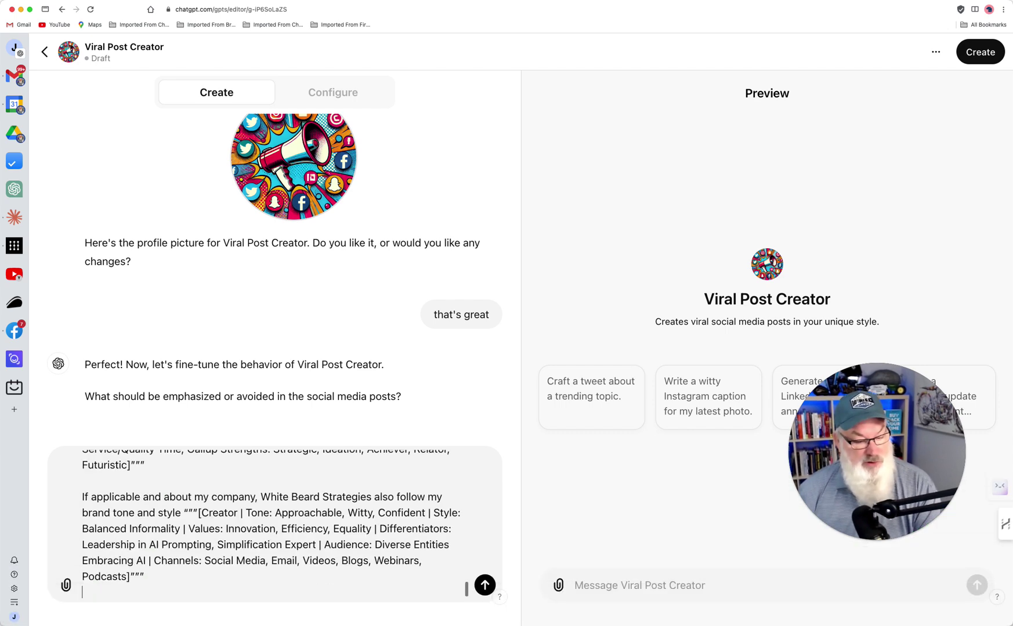
{"action": "scroll", "coordinate": [140, 498], "scroll_direction": "up", "scroll_amount": 3}
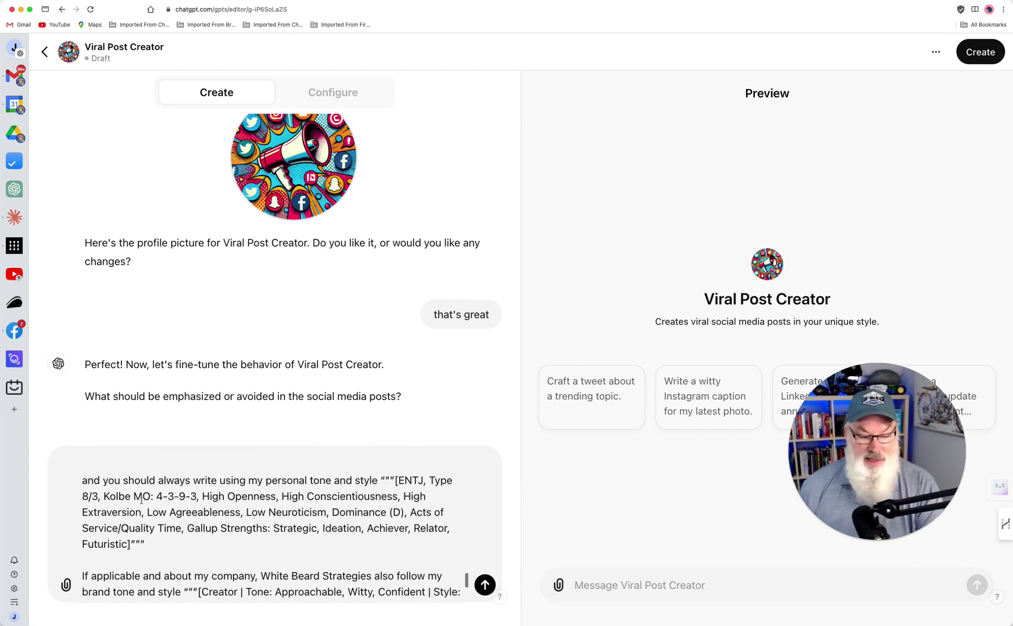
{"action": "left_click_drag", "start_coordinate": [381, 484], "coordinate": [386, 543]}
{"action": "scroll", "coordinate": [352, 540], "scroll_direction": "down", "scroll_amount": 3}
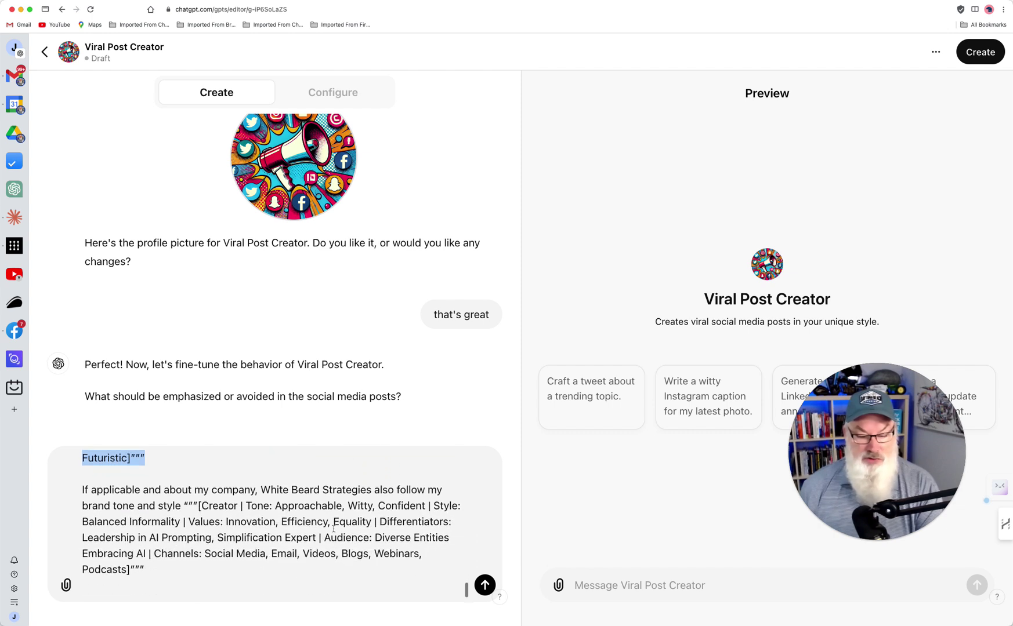
{"action": "left_click_drag", "start_coordinate": [187, 505], "coordinate": [224, 571]}
{"action": "left_click", "coordinate": [230, 574]}
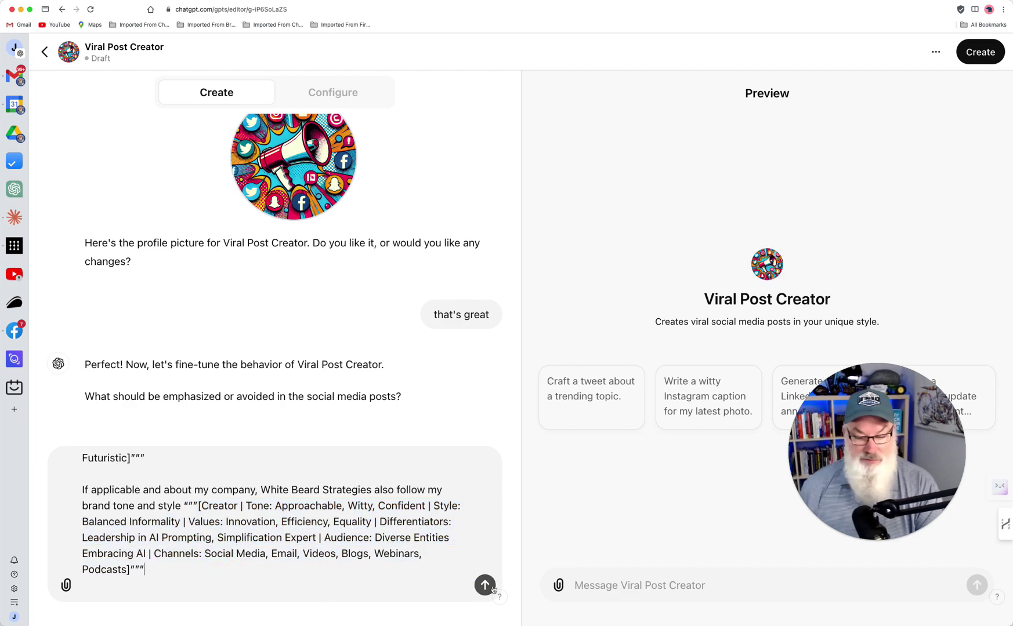
Submit the guidelines message and wait for the builder to integrate them into Viral Post Creator
{"action": "left_click", "coordinate": [485, 585]}
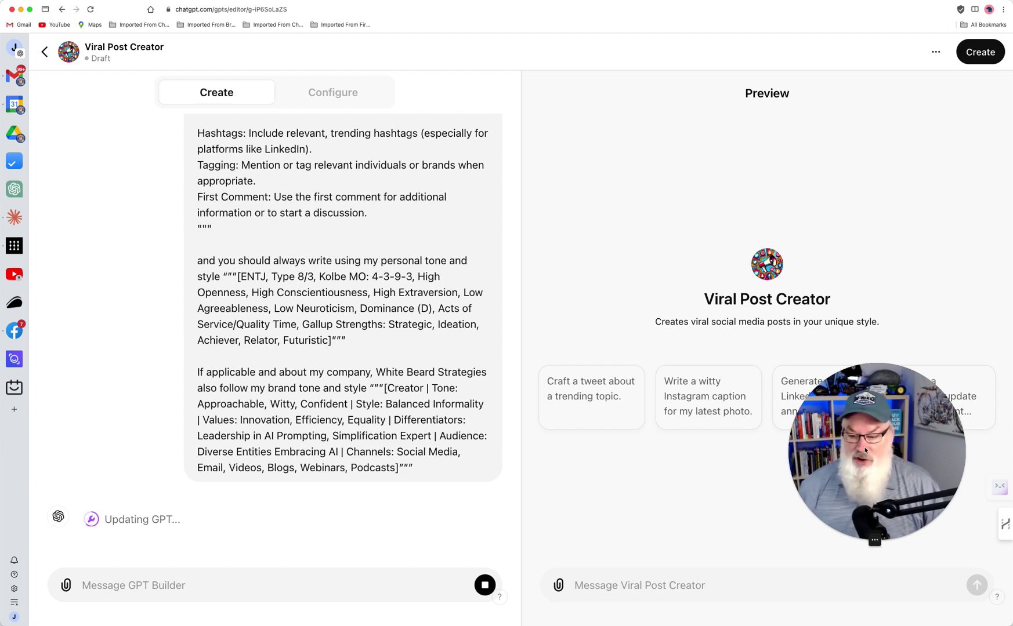
{"action": "left_click_drag", "start_coordinate": [864, 451], "coordinate": [125, 370]}
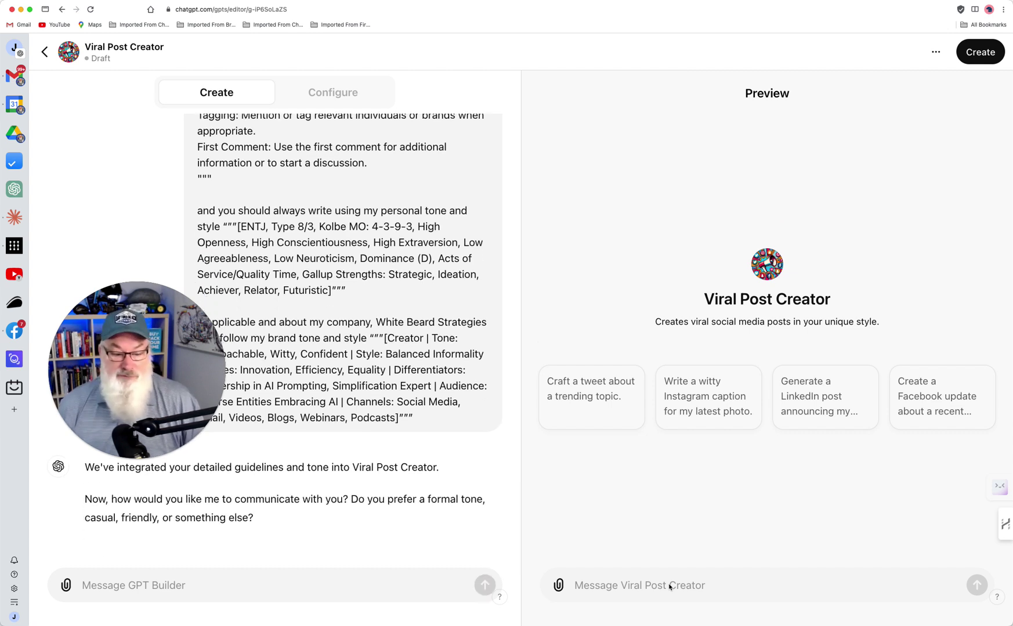
Reply that the GPT should use a conversational yet professional tone with some humor
{"action": "left_click", "coordinate": [434, 590]}
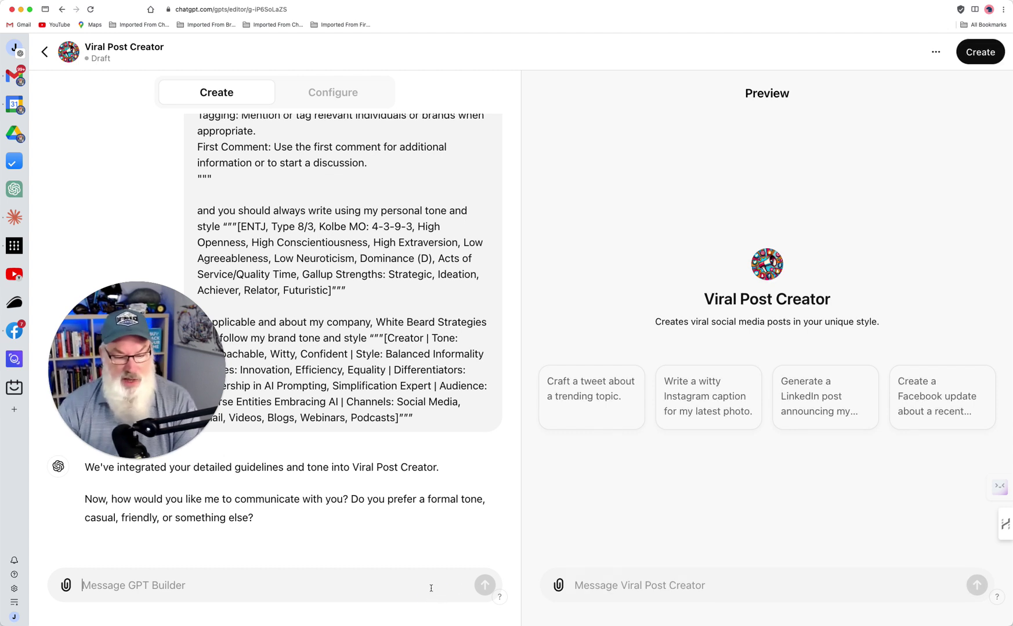
{"action": "type", "text": "I wan"}
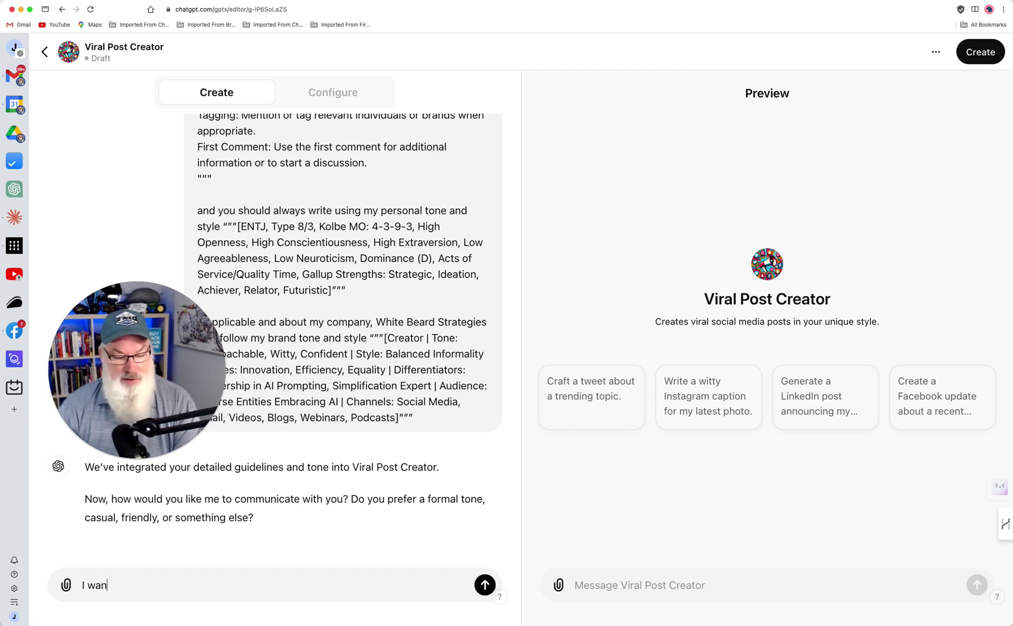
{"action": "type", "text": "t a oonv"}
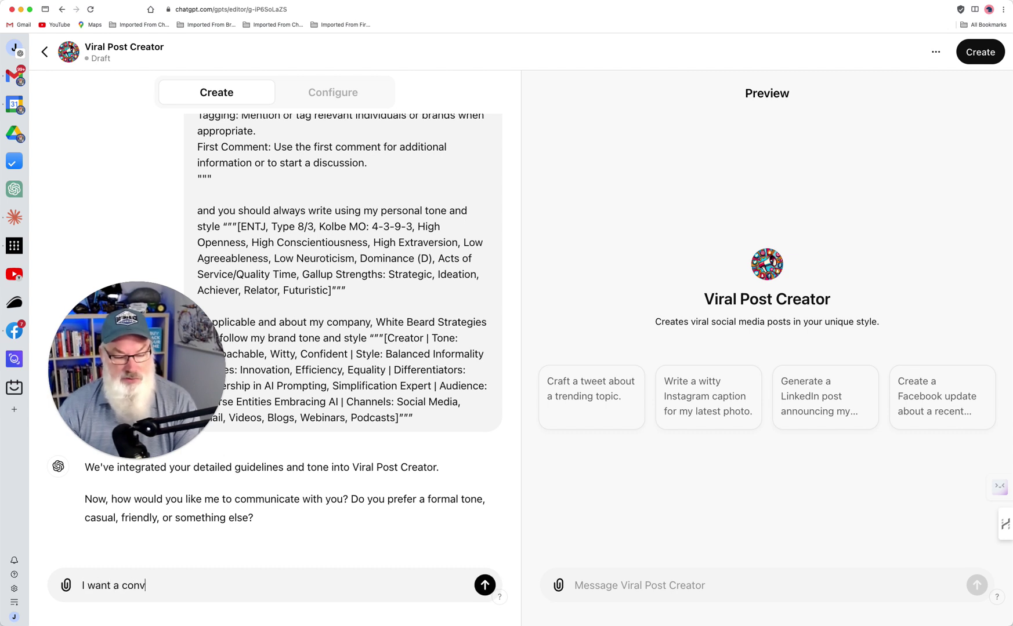
{"action": "type", "text": "ersational and"}
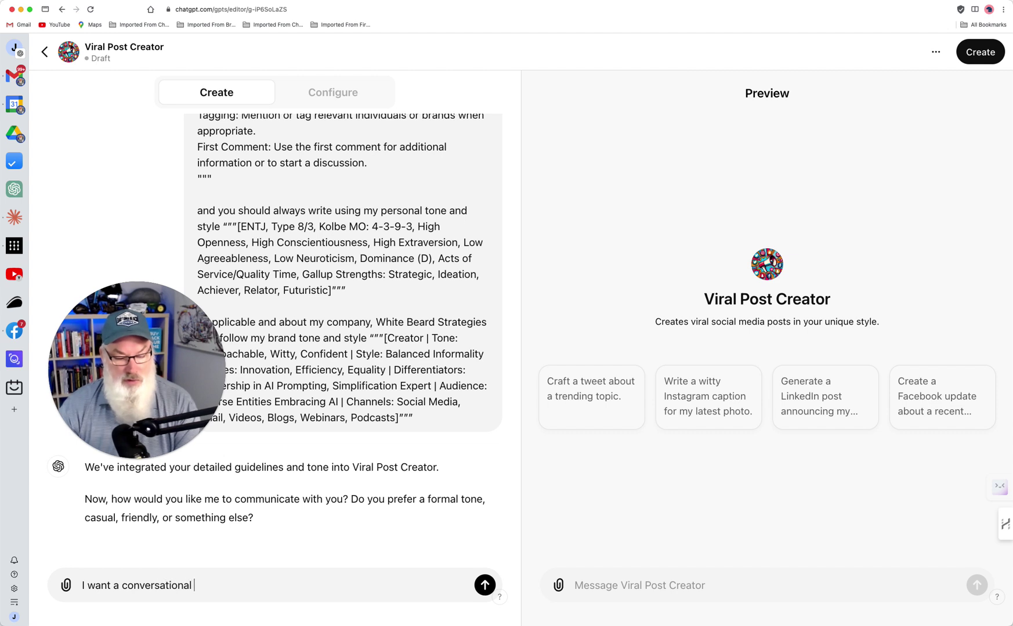
{"action": "key", "text": "BackSpace"}
{"action": "key", "text": "BackSpace"}
{"action": "key", "text": "BackSpace"}
{"action": "key", "text": "BackSpace"}
{"action": "type", "text": "yet profe"}
{"action": "type", "text": "ssiona"}
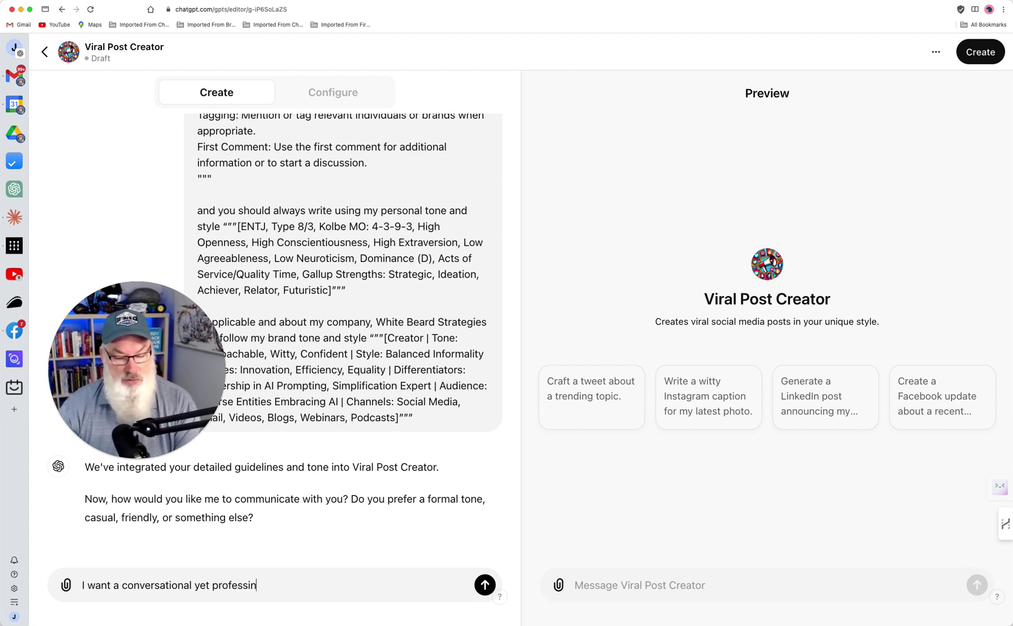
{"action": "type", "text": "l tone w"}
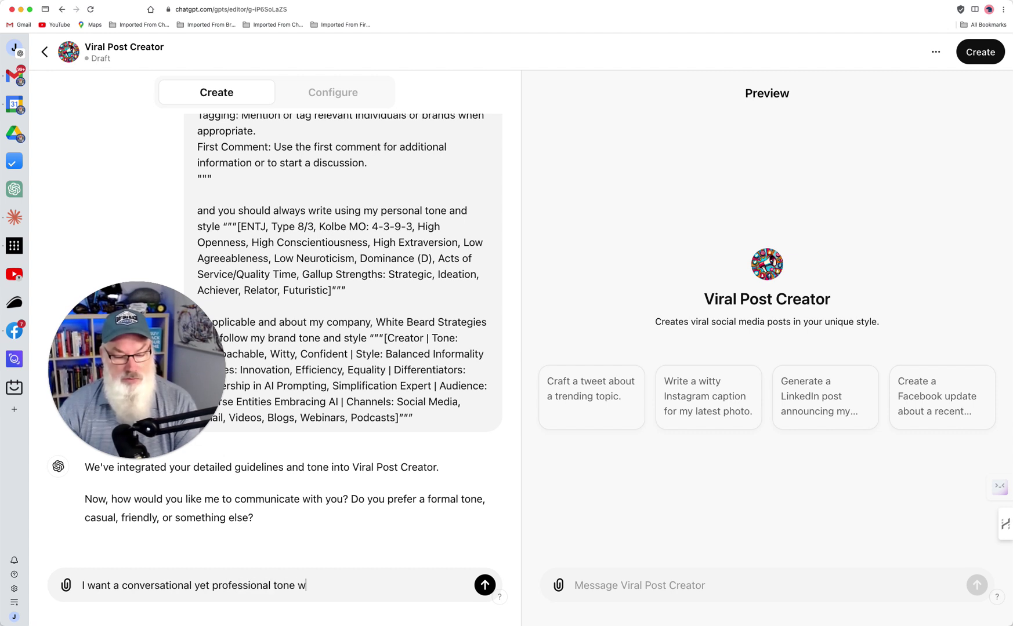
{"action": "type", "text": "ith some humore"}
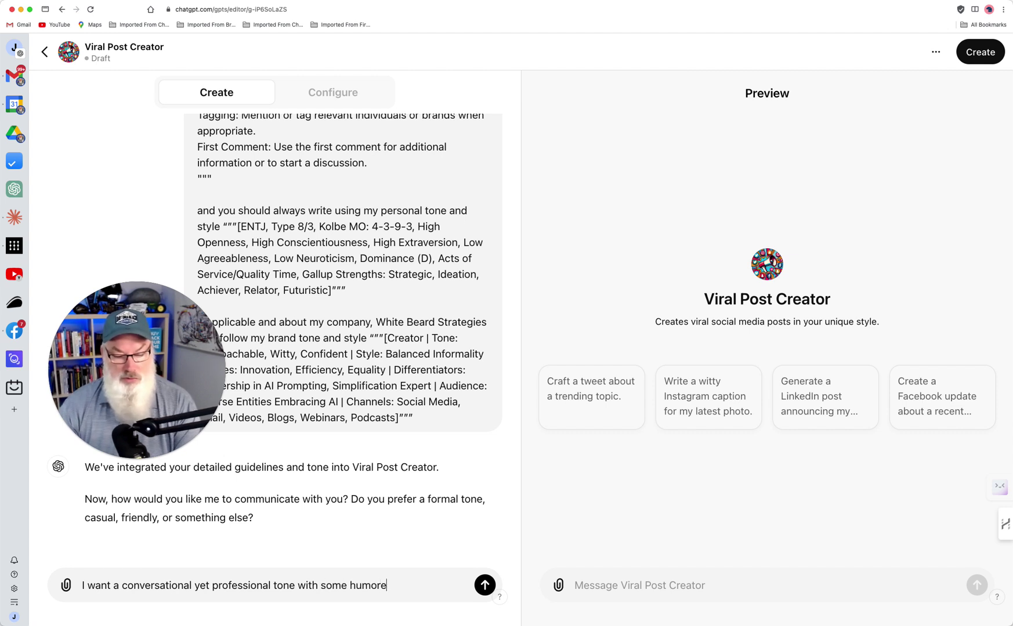
{"action": "key", "text": "BackSpace"}
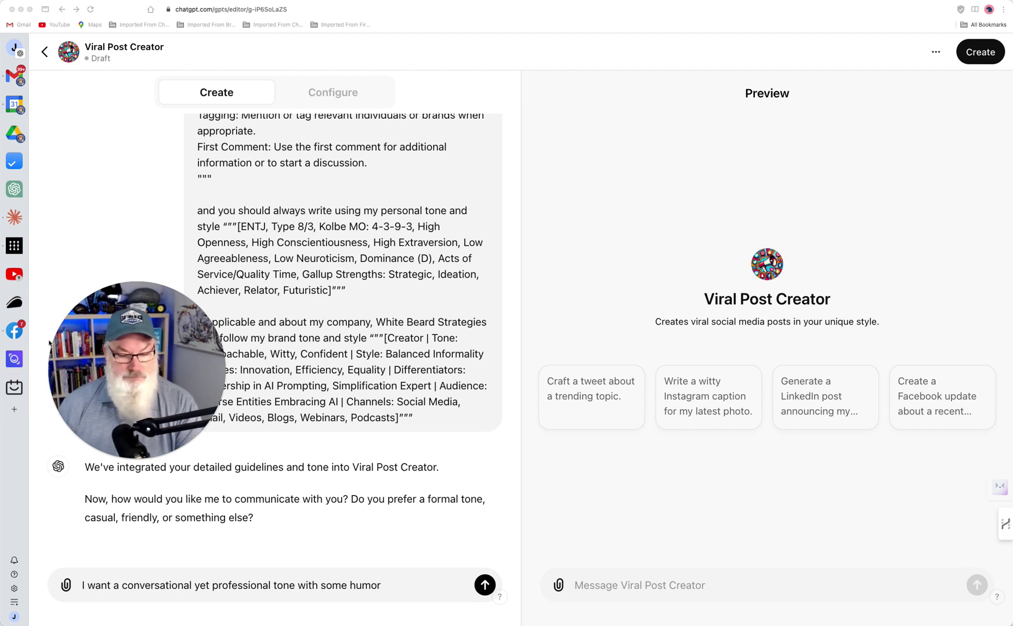
{"action": "left_click", "coordinate": [485, 585]}
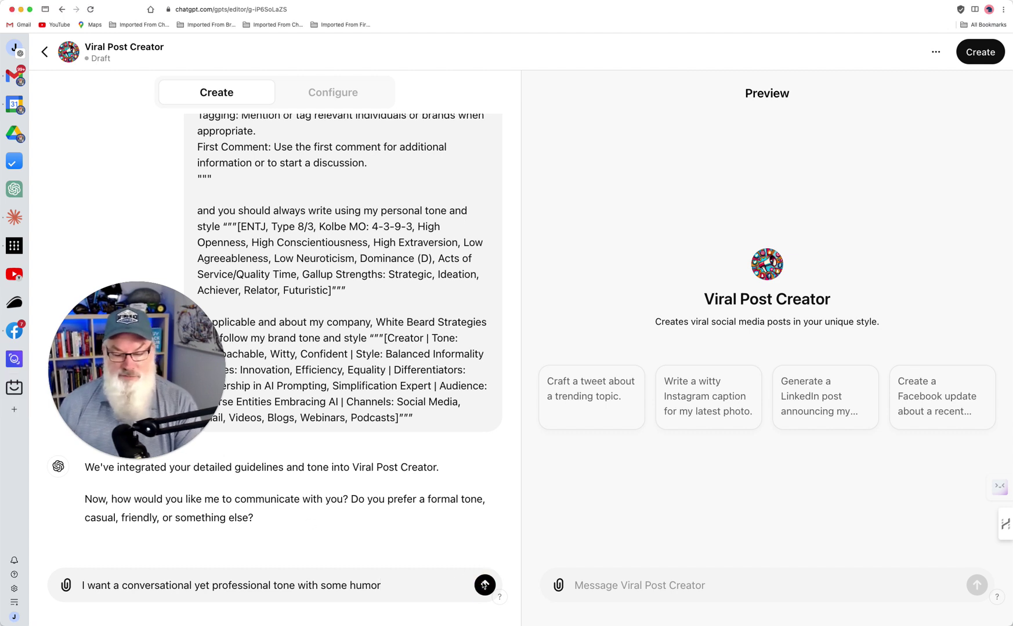
{"action": "left_click", "coordinate": [484, 585]}
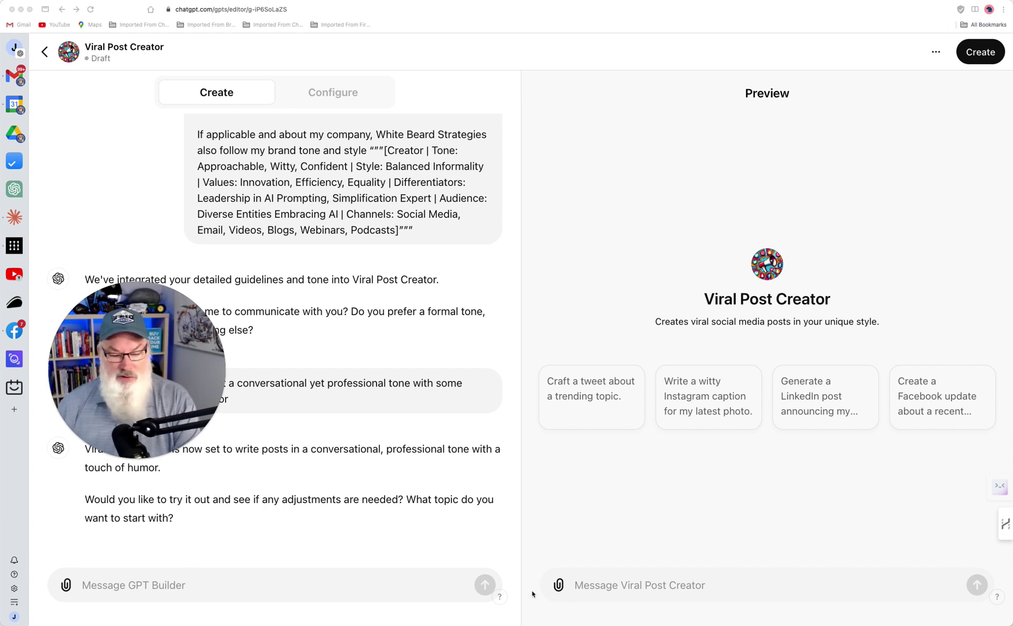
Ask Viral Post Creator in Preview for a viral post announcing the under-6-minute CustomGPT walkthrough video
{"action": "left_click", "coordinate": [691, 586]}
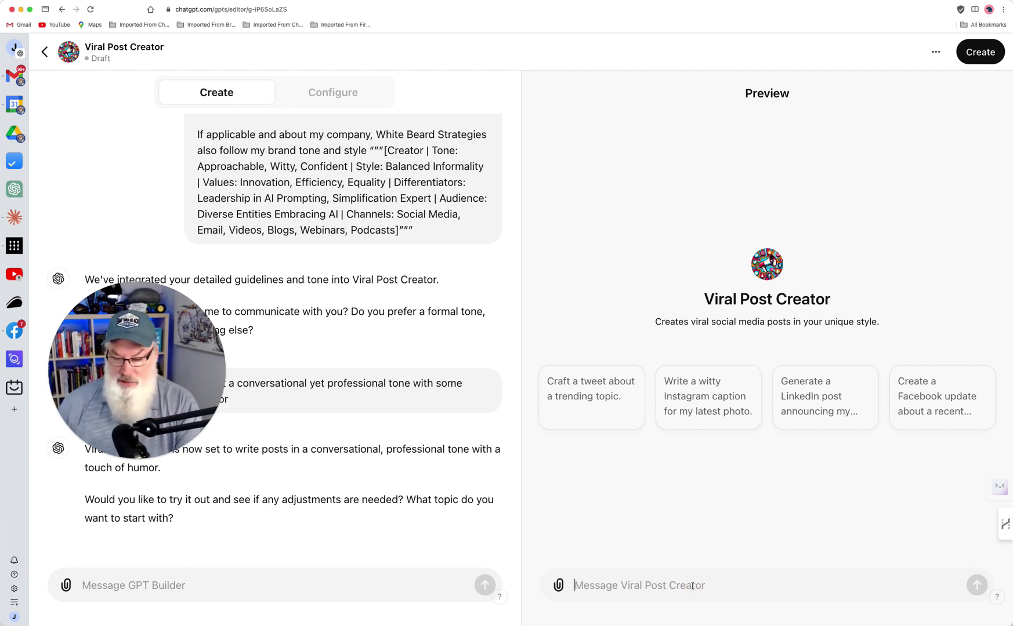
{"action": "type", "text": "Please creat"}
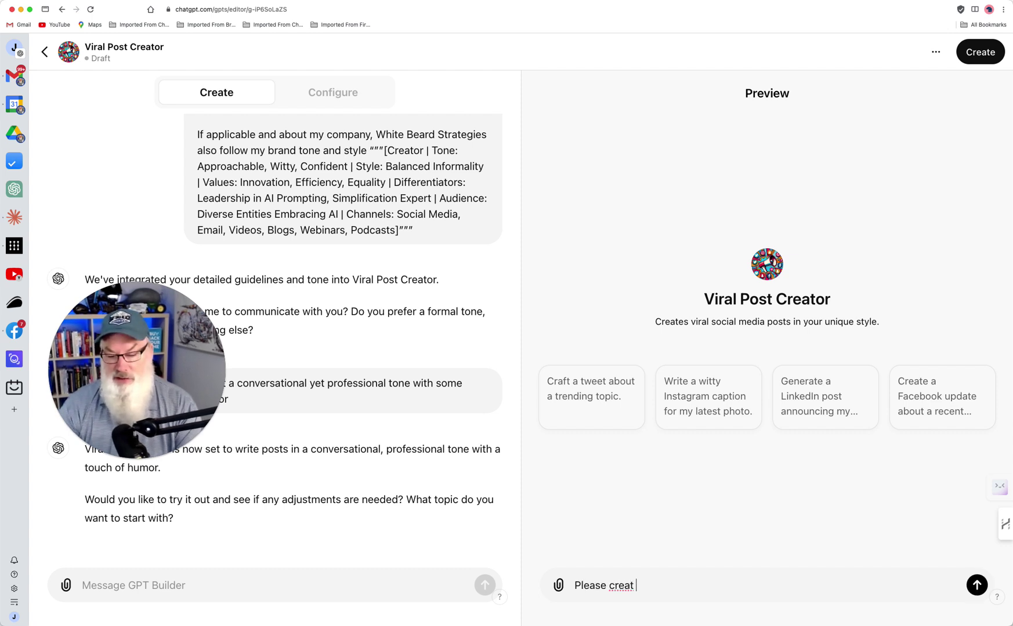
{"action": "type", "text": "e a vira"}
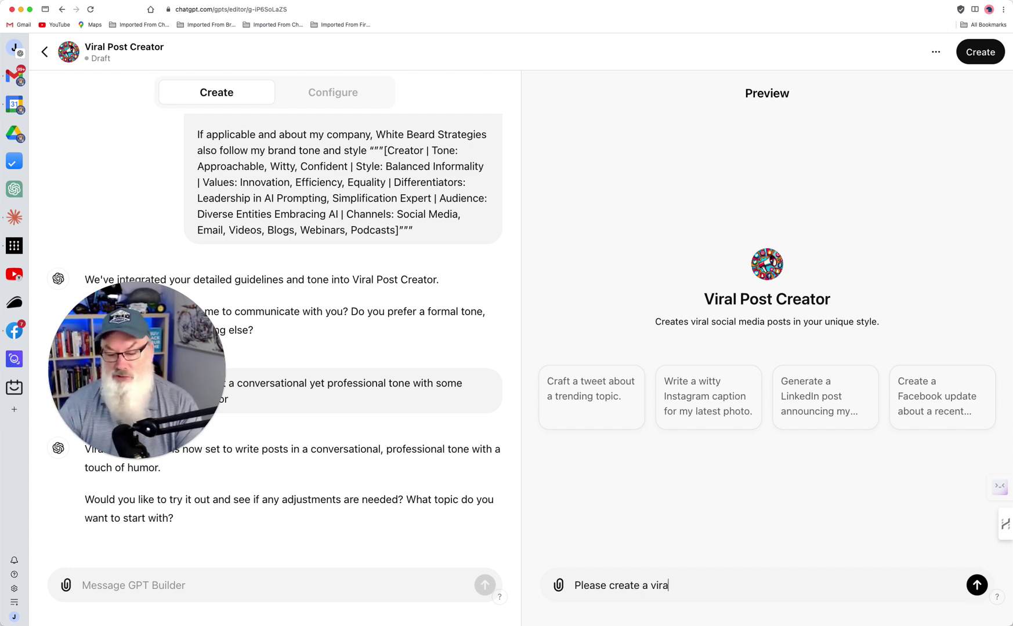
{"action": "type", "text": "l post using "}
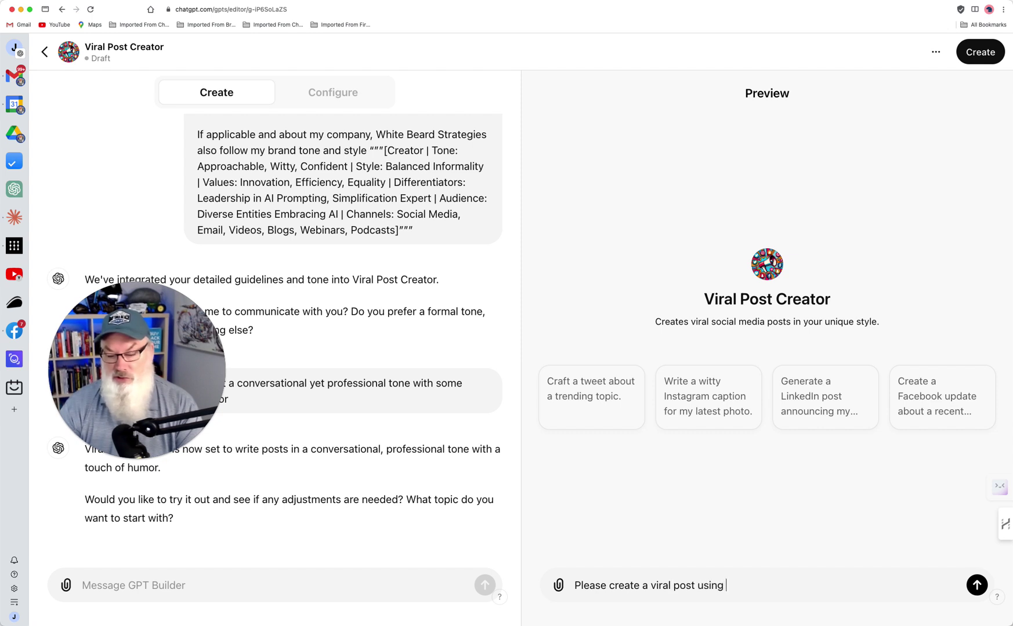
{"action": "type", "text": "the trai"}
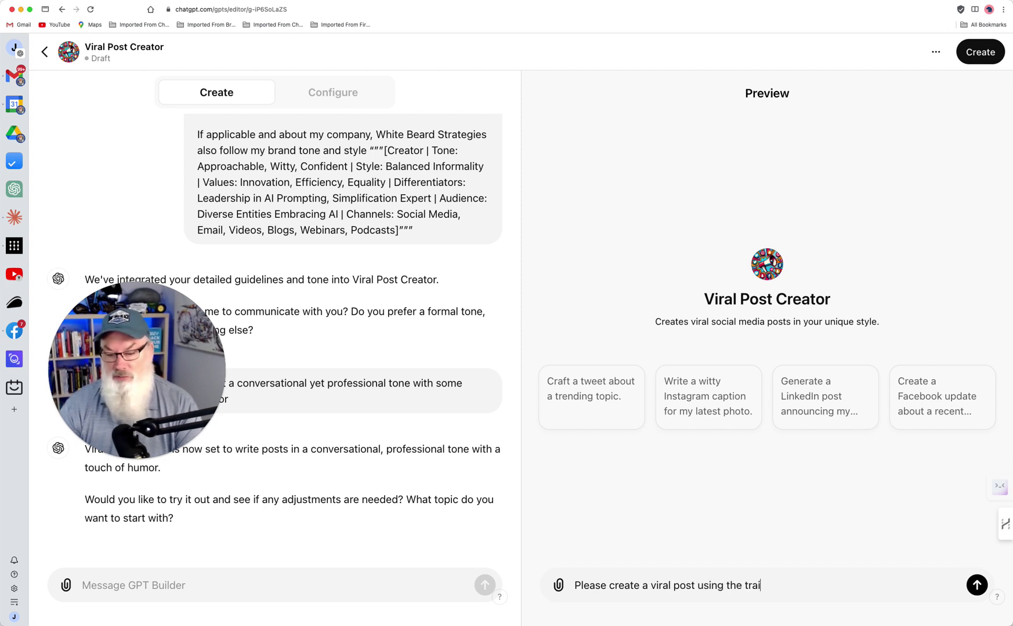
{"action": "type", "text": "ninng ma"}
{"action": "key", "text": "BackSpace"}
{"action": "key", "text": "BackSpace"}
{"action": "key", "text": "BackSpace"}
{"action": "key", "text": "BackSpace"}
{"action": "key", "text": "BackSpace"}
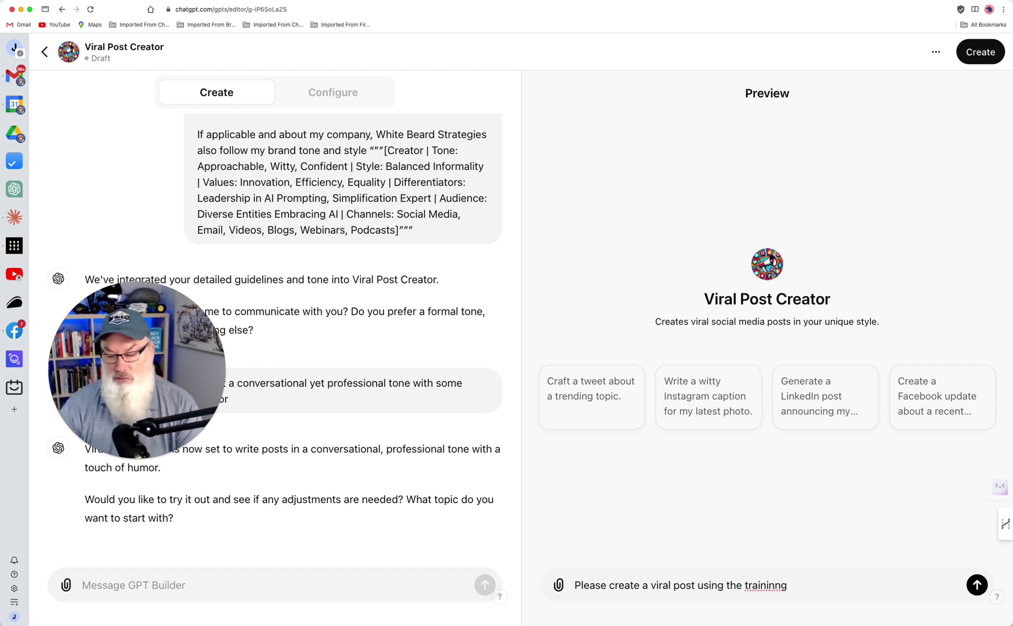
{"action": "type", "text": "g material "}
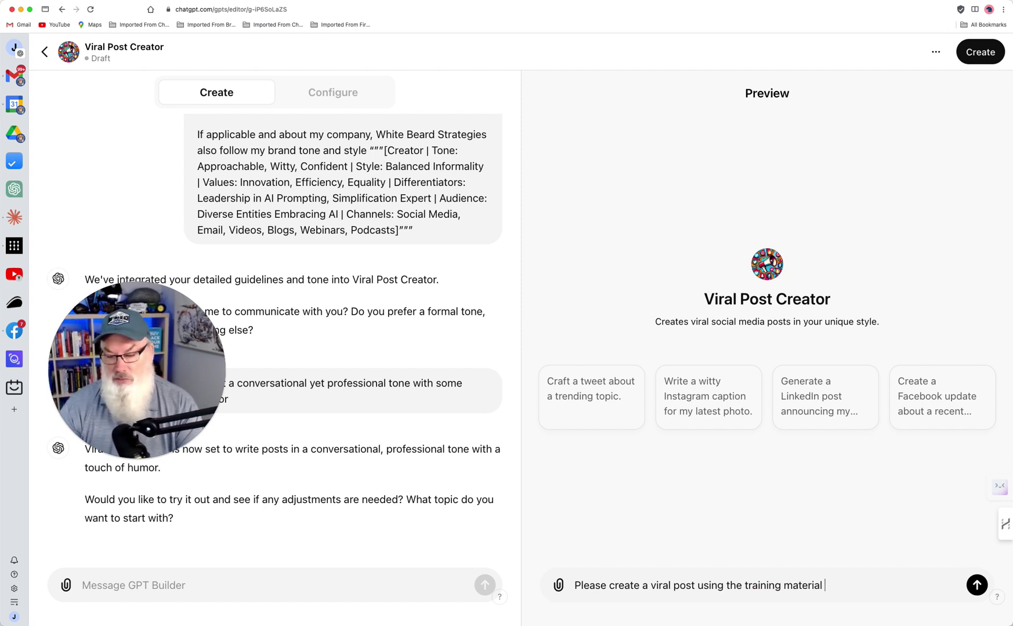
{"action": "type", "text": "to an"}
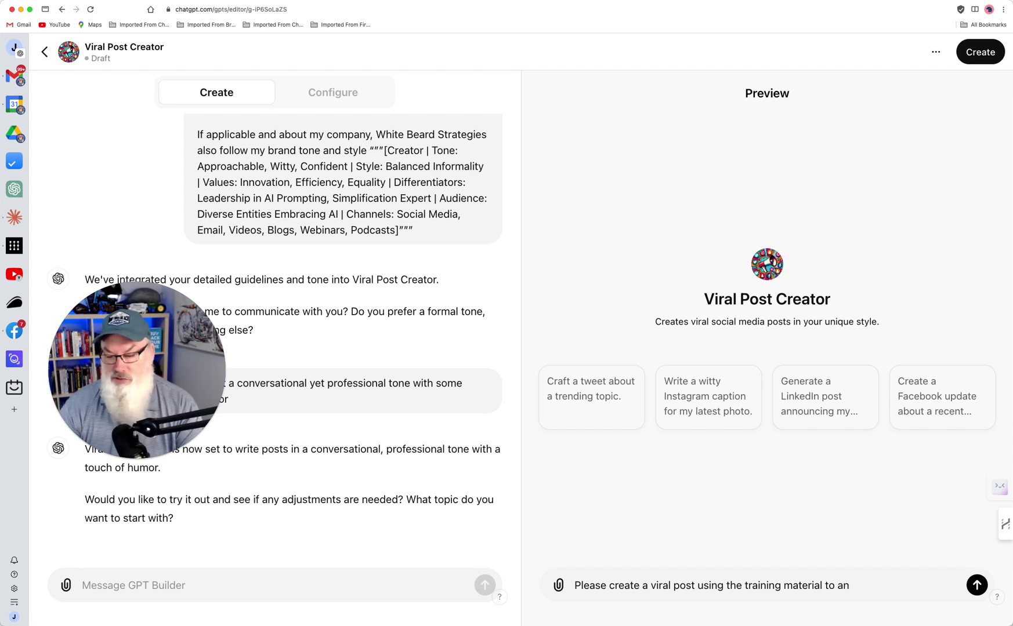
{"action": "type", "text": "noucne this vid"}
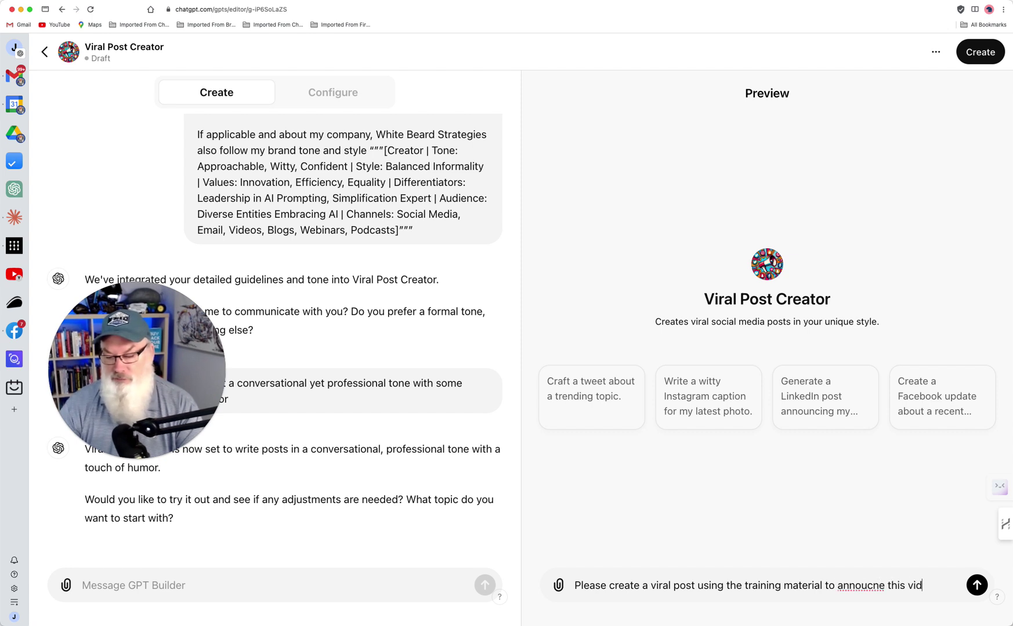
{"action": "type", "text": "eo walkthrough of "}
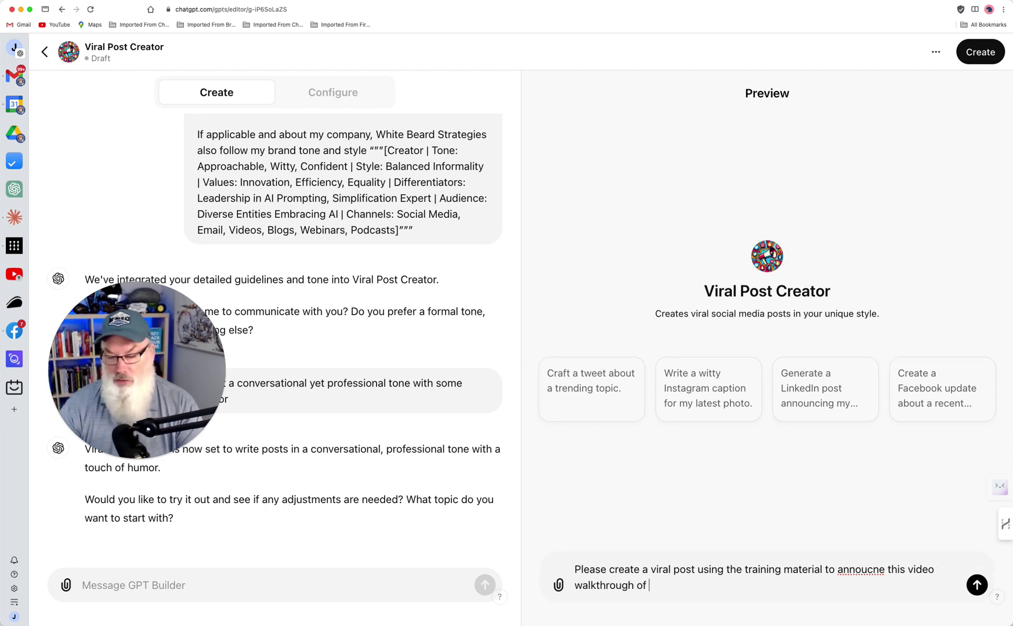
{"action": "type", "text": "how to create "}
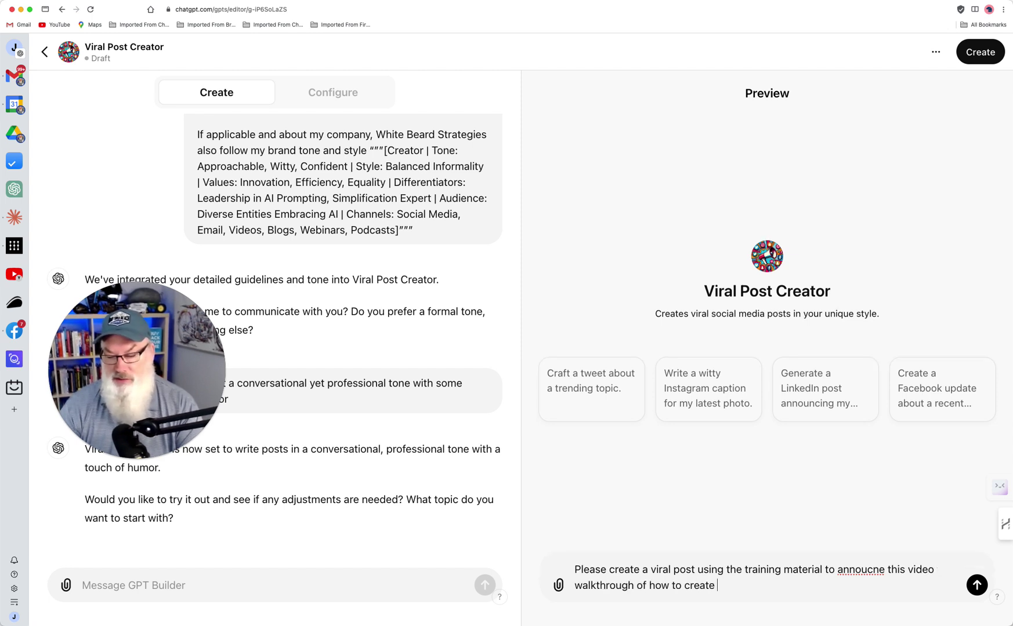
{"action": "type", "text": "a CustomGPT in"}
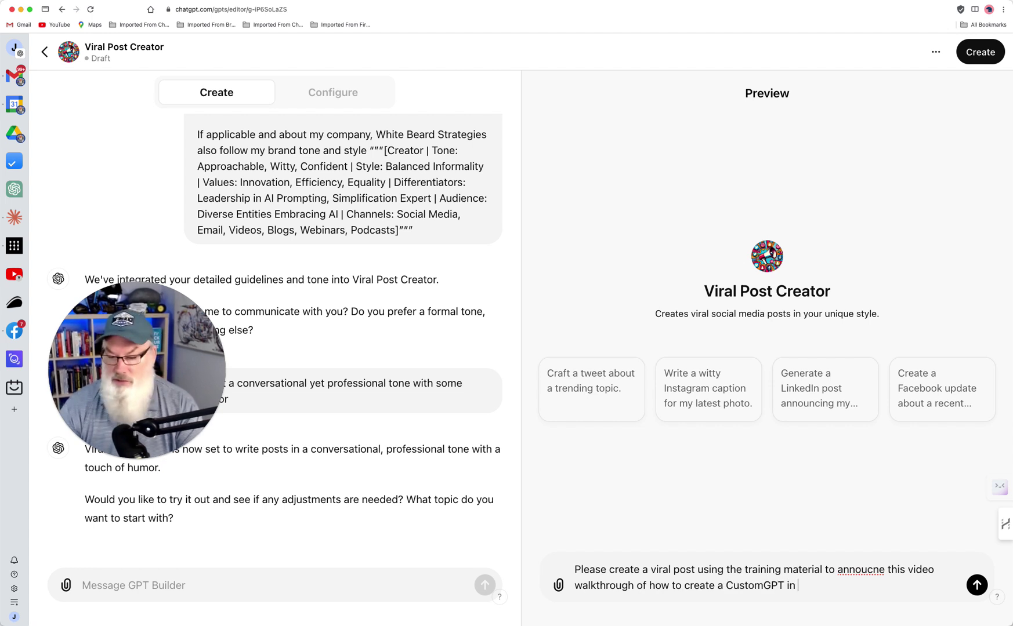
{"action": "type", "text": " under"}
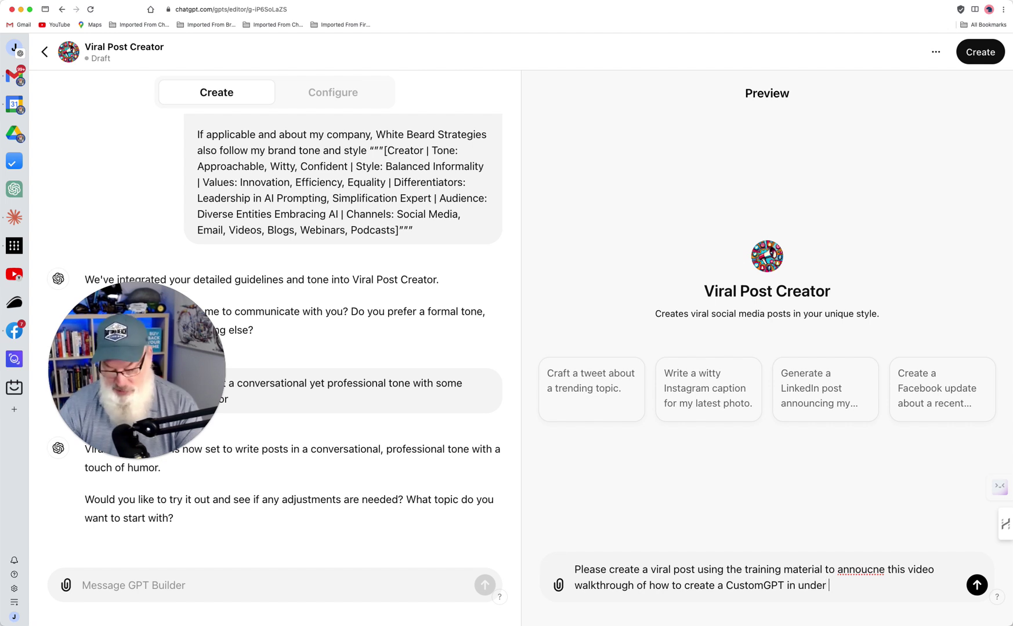
{"action": "type", "text": " 6 minutes"}
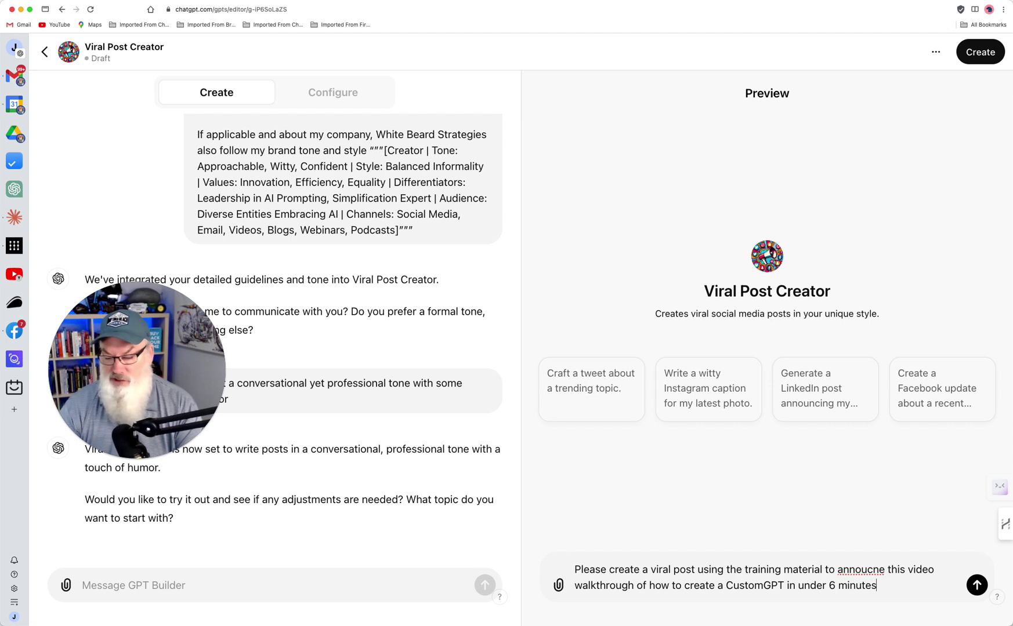
{"action": "key", "text": "Return"}
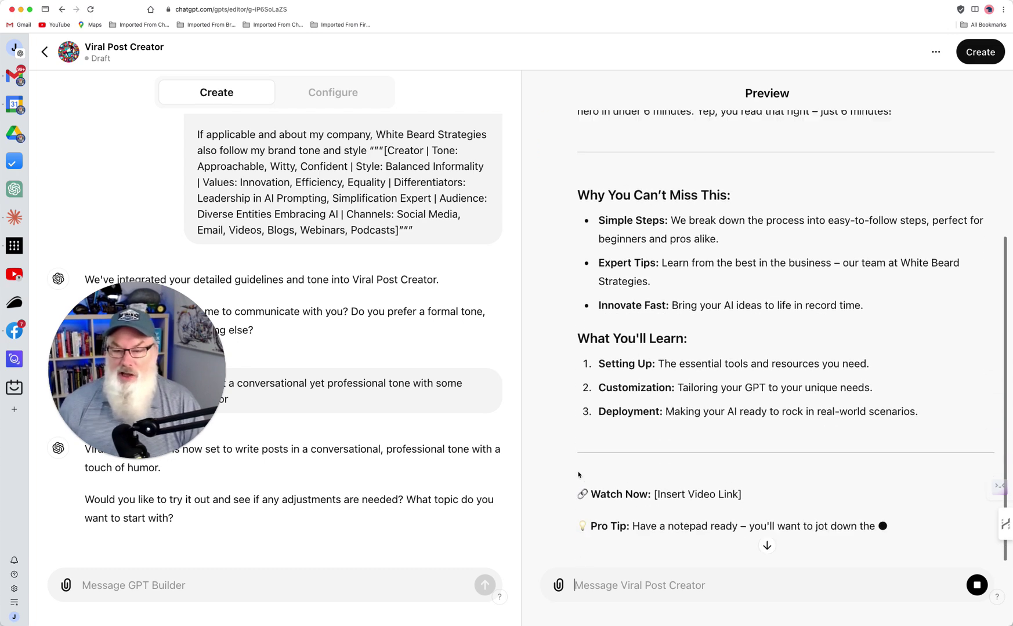
{"action": "scroll", "coordinate": [590, 471], "scroll_direction": "up", "scroll_amount": 1}
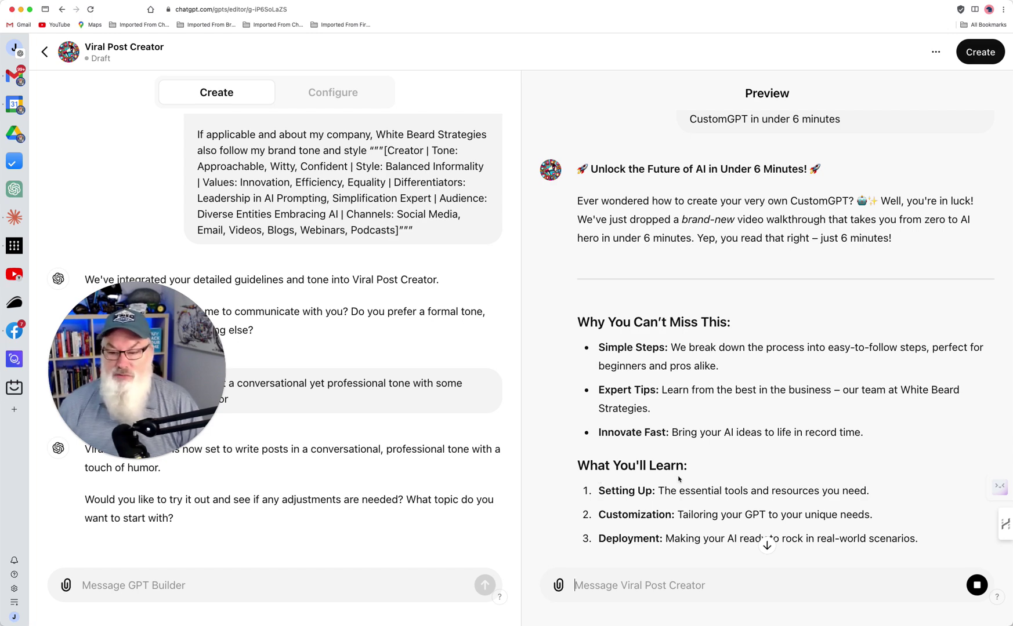
{"action": "scroll", "coordinate": [679, 478], "scroll_direction": "down", "scroll_amount": 5}
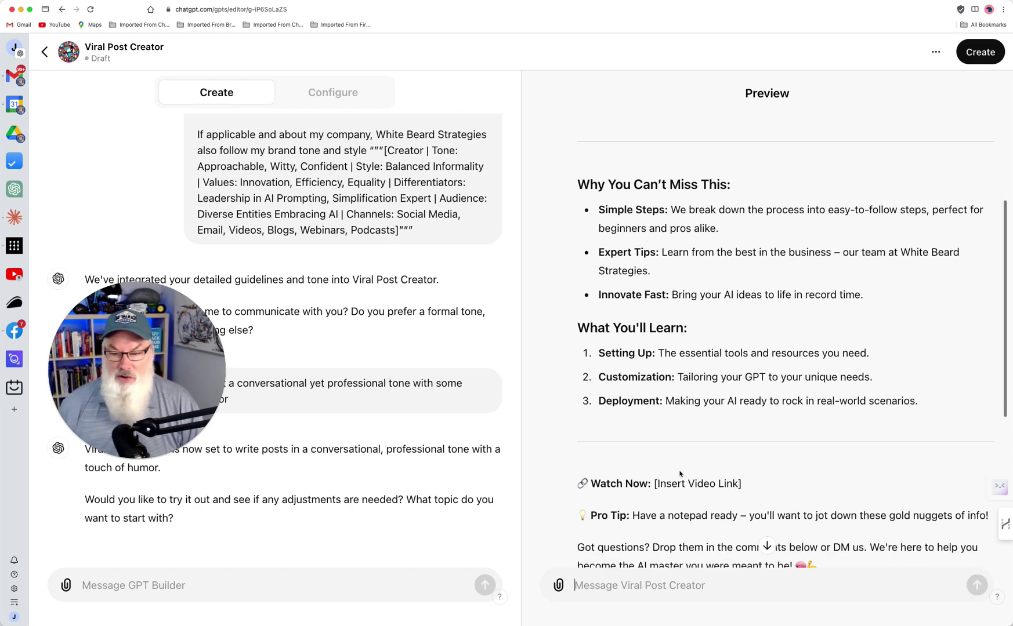
{"action": "scroll", "coordinate": [680, 475], "scroll_direction": "down", "scroll_amount": 2}
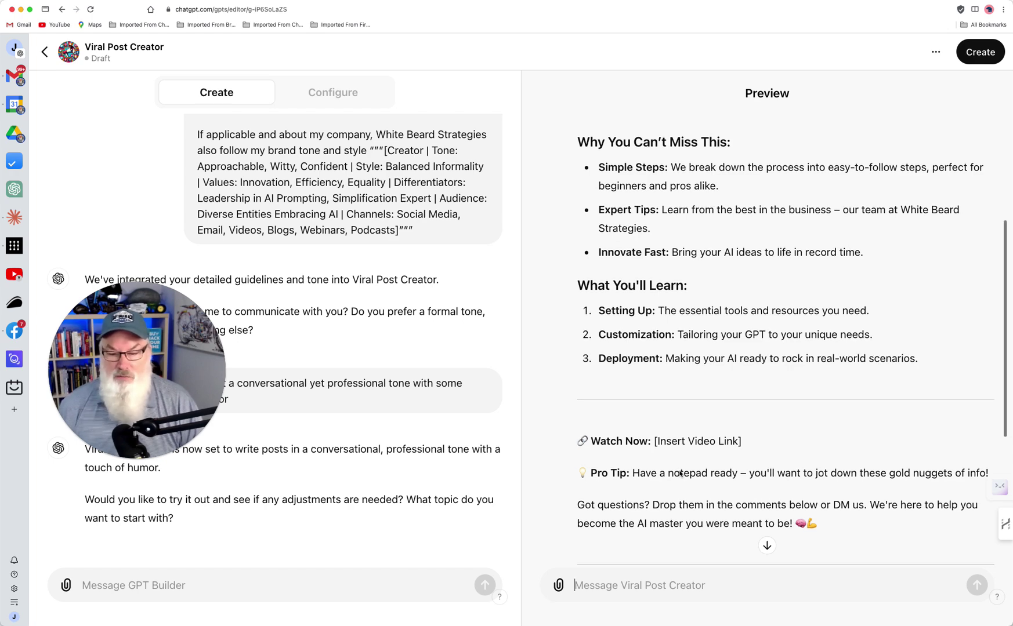
{"action": "scroll", "coordinate": [681, 474], "scroll_direction": "down", "scroll_amount": 5}
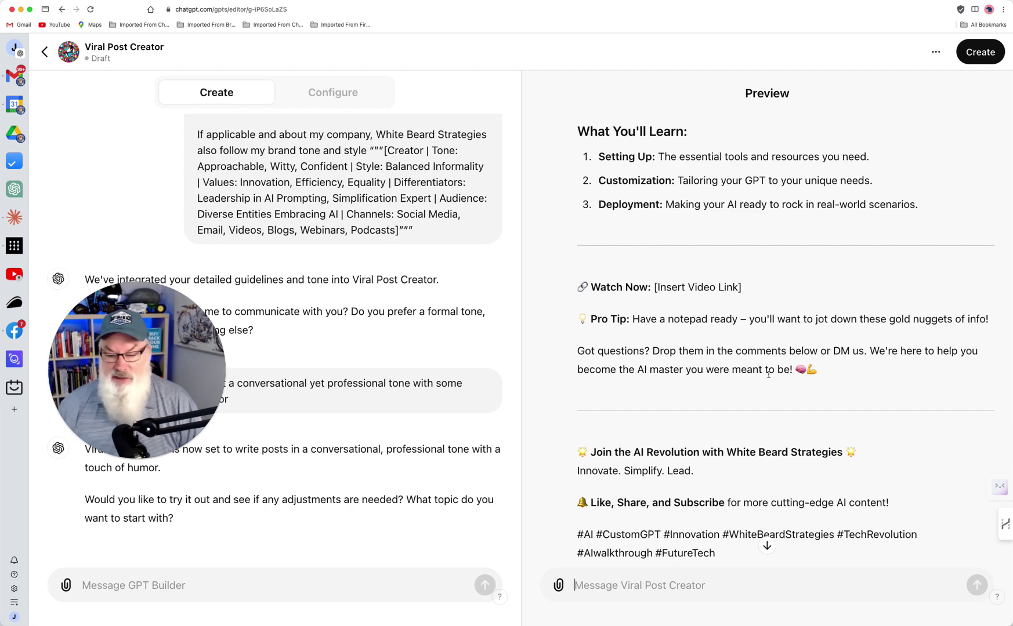
{"action": "scroll", "coordinate": [768, 375], "scroll_direction": "down", "scroll_amount": 3}
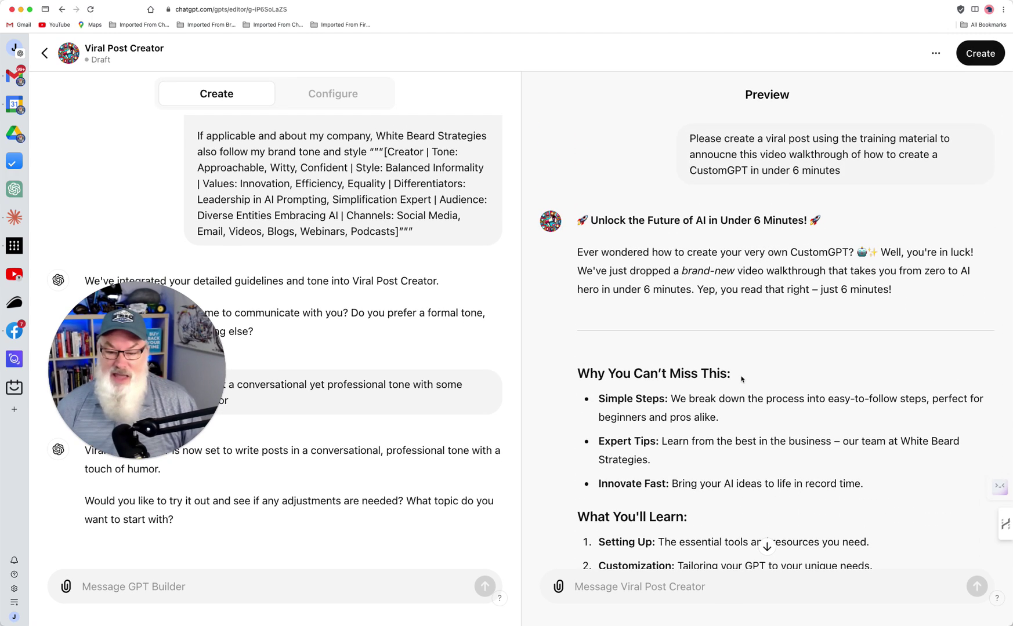
{"action": "scroll", "coordinate": [740, 379], "scroll_direction": "down", "scroll_amount": 6}
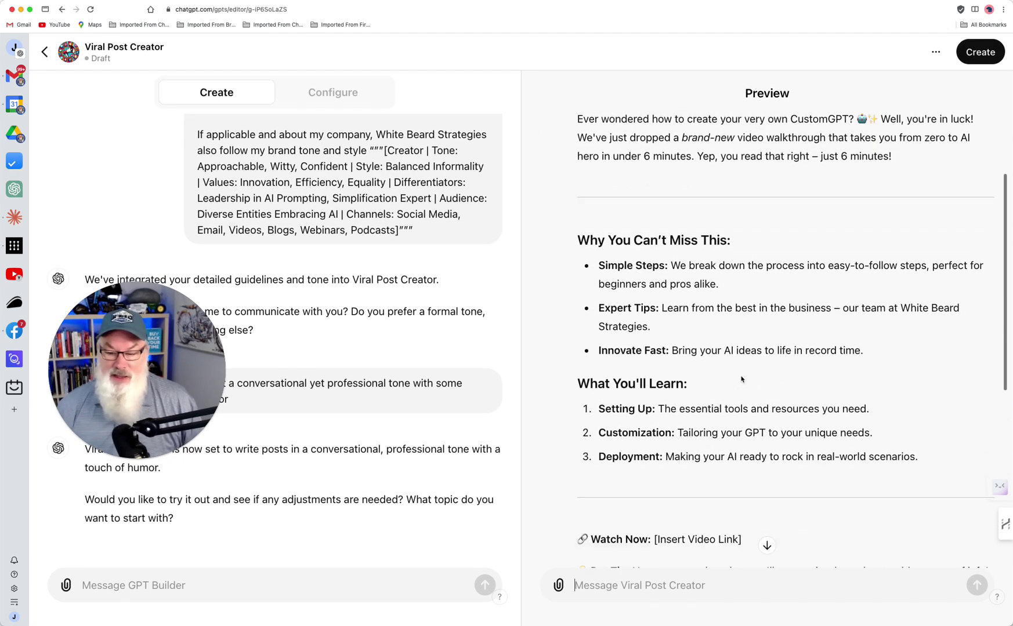
{"action": "scroll", "coordinate": [741, 379], "scroll_direction": "down", "scroll_amount": 3}
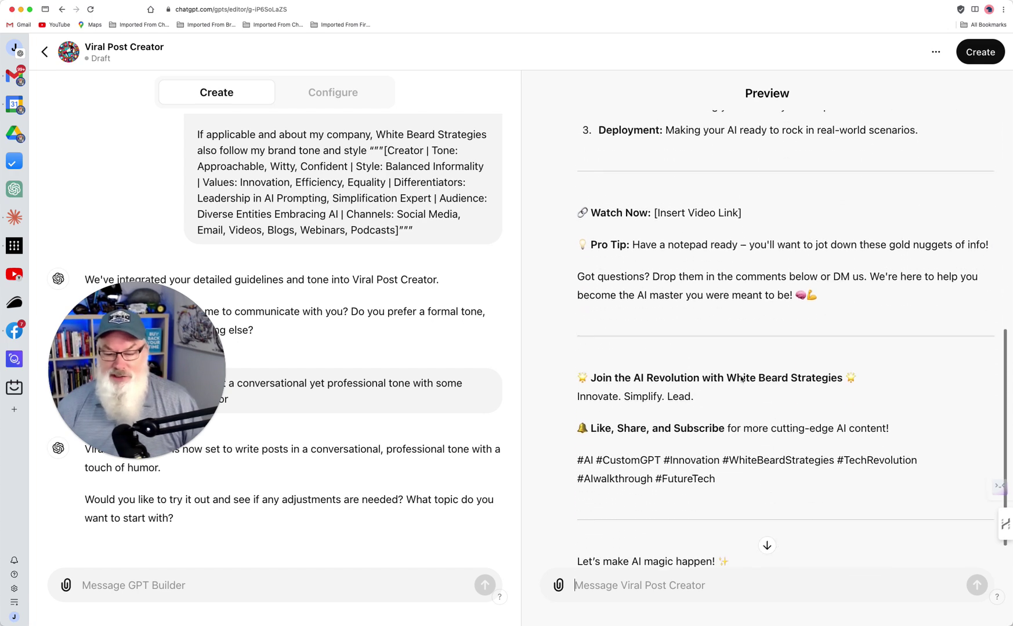
Publish Viral Post Creator with 'Anyone with the link' sharing and view its chat page
{"action": "left_click", "coordinate": [981, 54]}
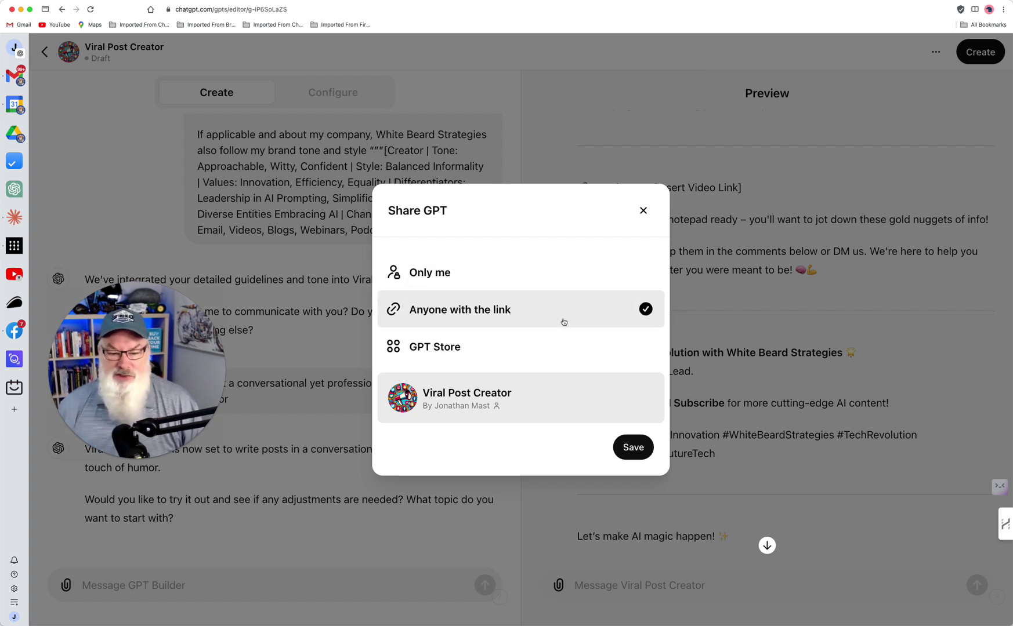
{"action": "left_click", "coordinate": [636, 449]}
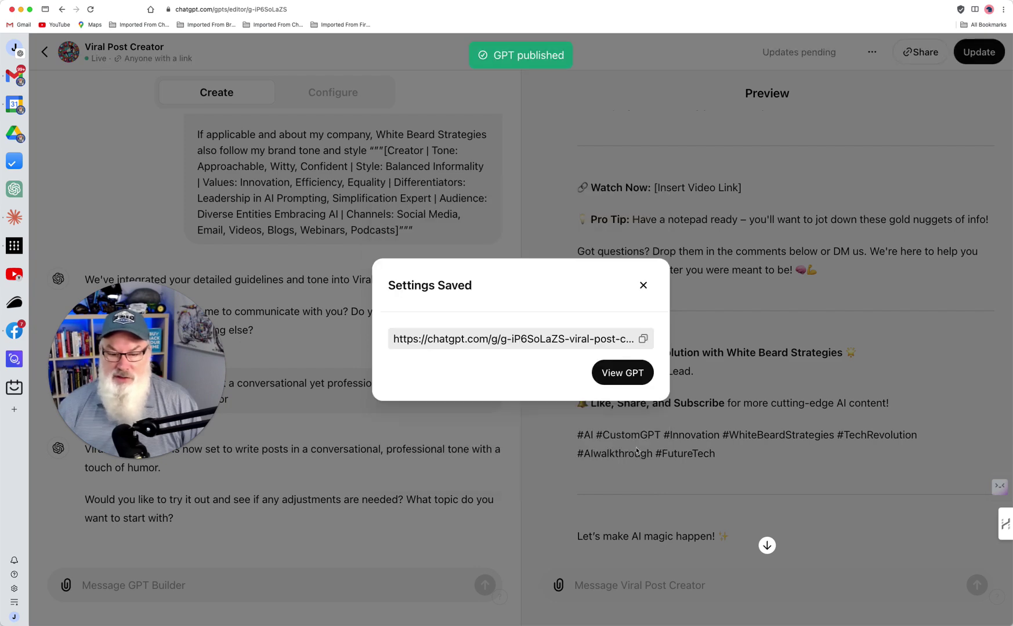
{"action": "left_click", "coordinate": [628, 376]}
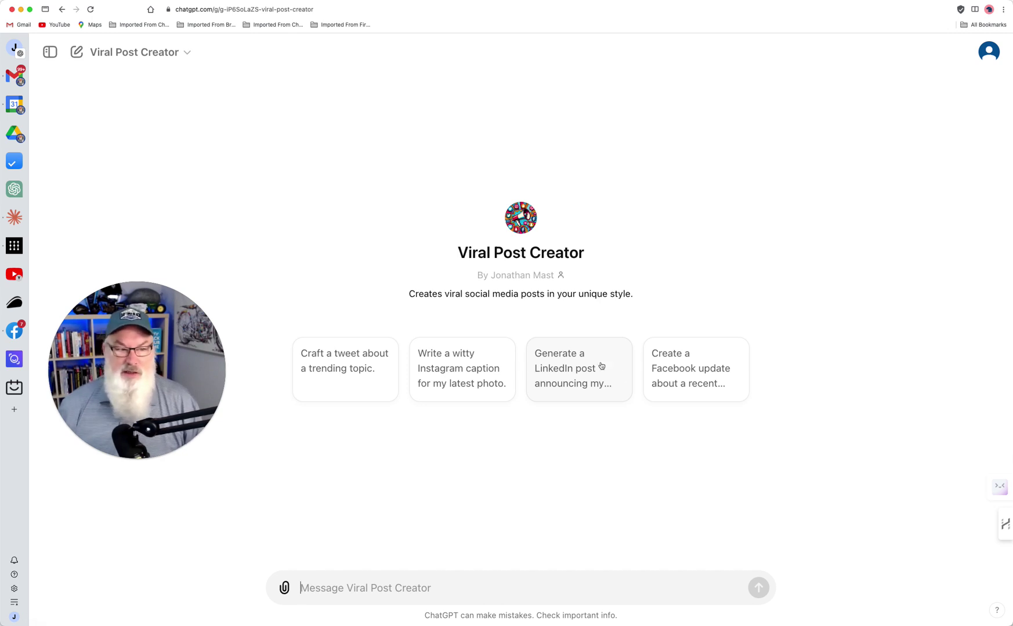
Reopen Viral Post Creator in the editor via the sidebar GPT list and its Edit GPT option
{"action": "left_click", "coordinate": [51, 54]}
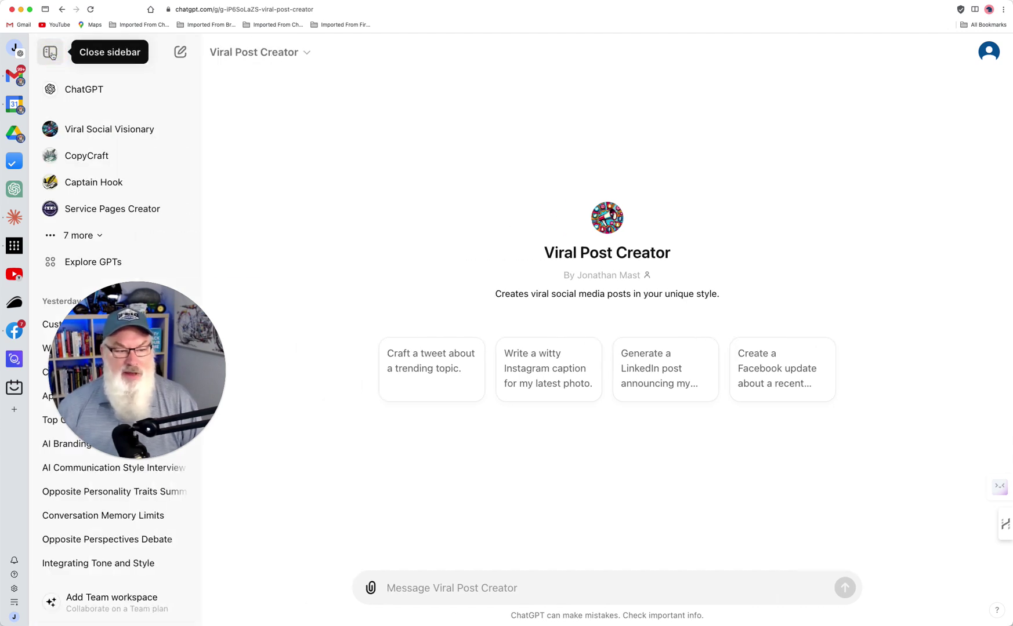
{"action": "scroll", "coordinate": [87, 128], "scroll_direction": "down", "scroll_amount": 2}
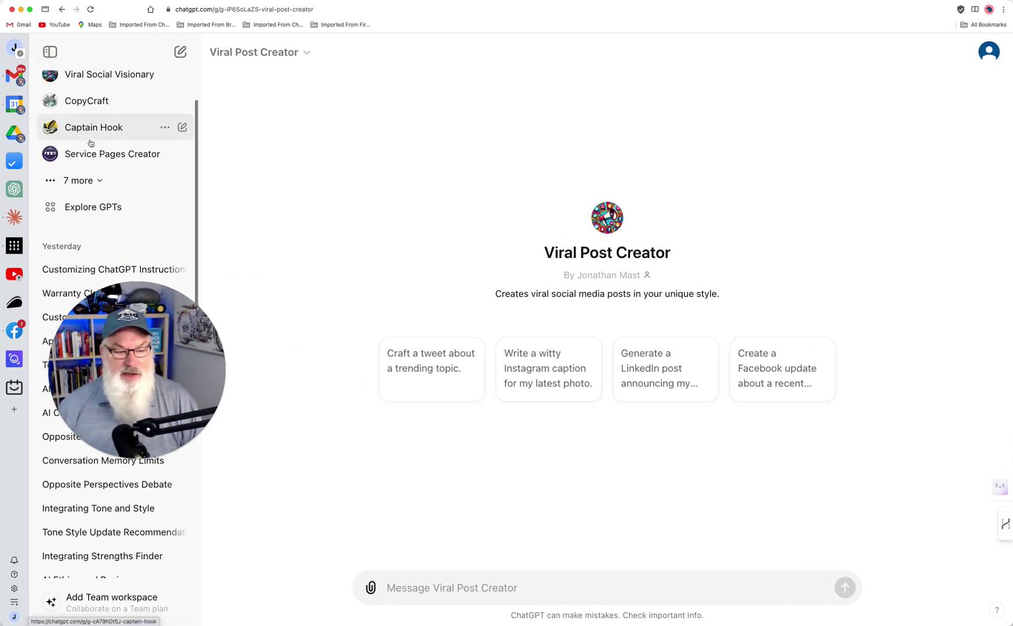
{"action": "left_click", "coordinate": [79, 177]}
{"action": "scroll", "coordinate": [108, 216], "scroll_direction": "down", "scroll_amount": 5}
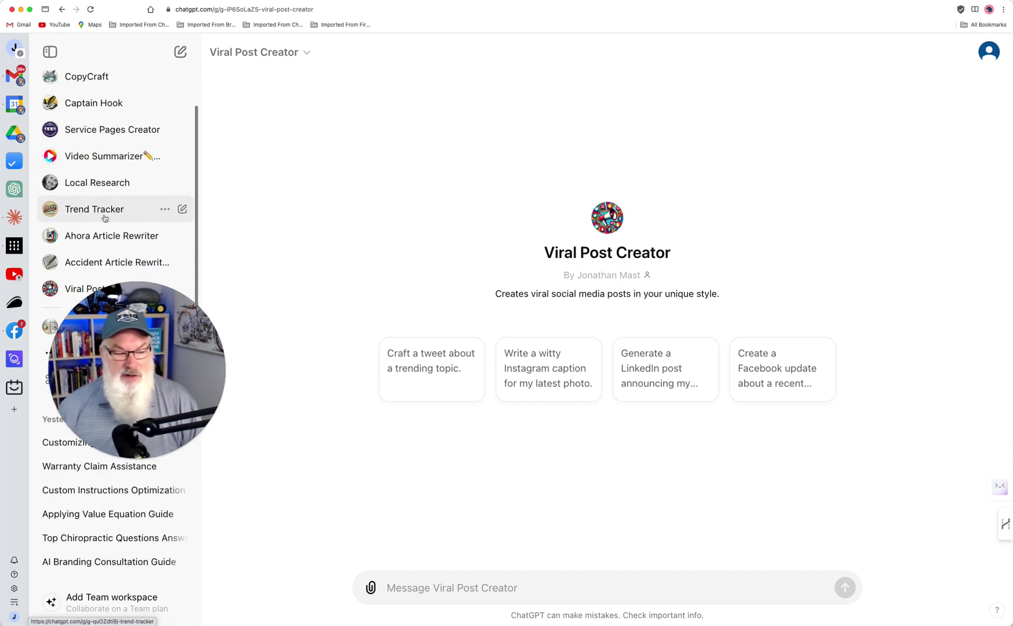
{"action": "scroll", "coordinate": [104, 218], "scroll_direction": "up", "scroll_amount": 3}
{"action": "scroll", "coordinate": [104, 218], "scroll_direction": "up", "scroll_amount": 2}
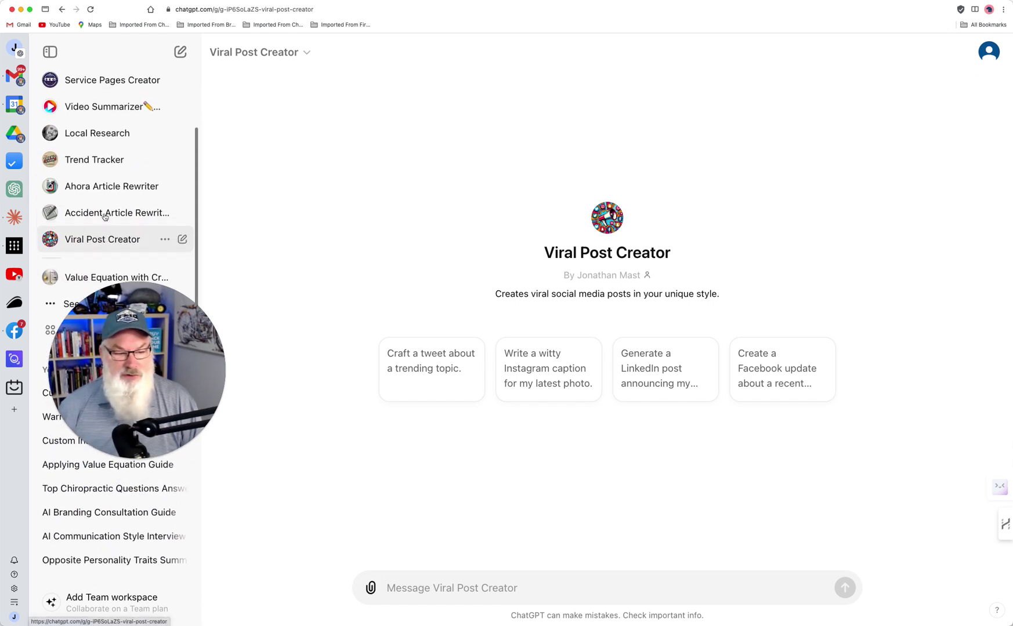
{"action": "left_click", "coordinate": [306, 53]}
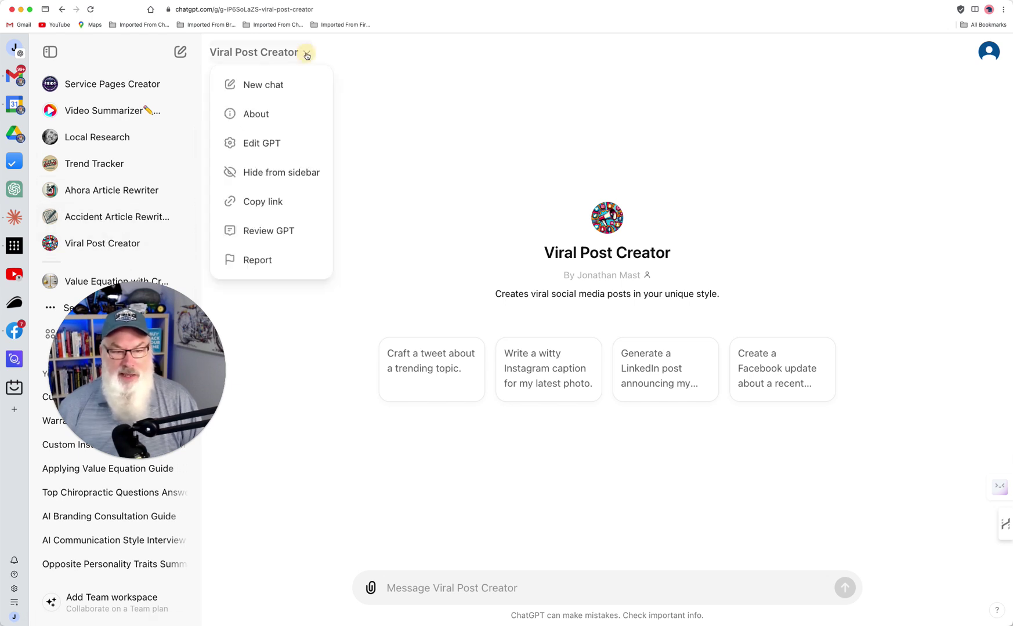
{"action": "left_click", "coordinate": [275, 145]}
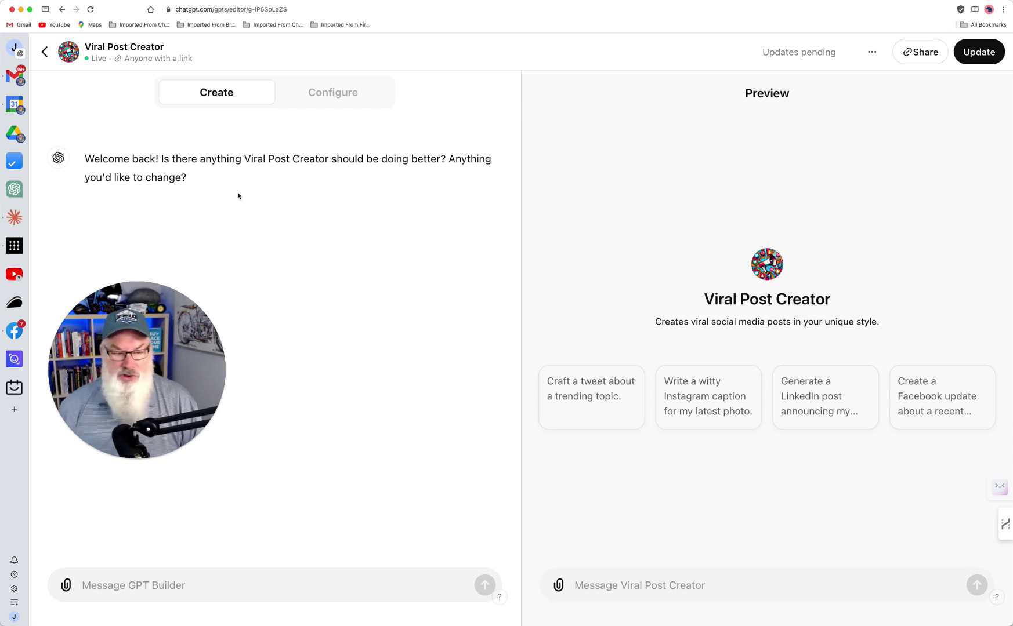
Ask the builder to rename the GPT with the owner's first name before 'Viral Post Creator', then publish the update
{"action": "left_click", "coordinate": [272, 585]}
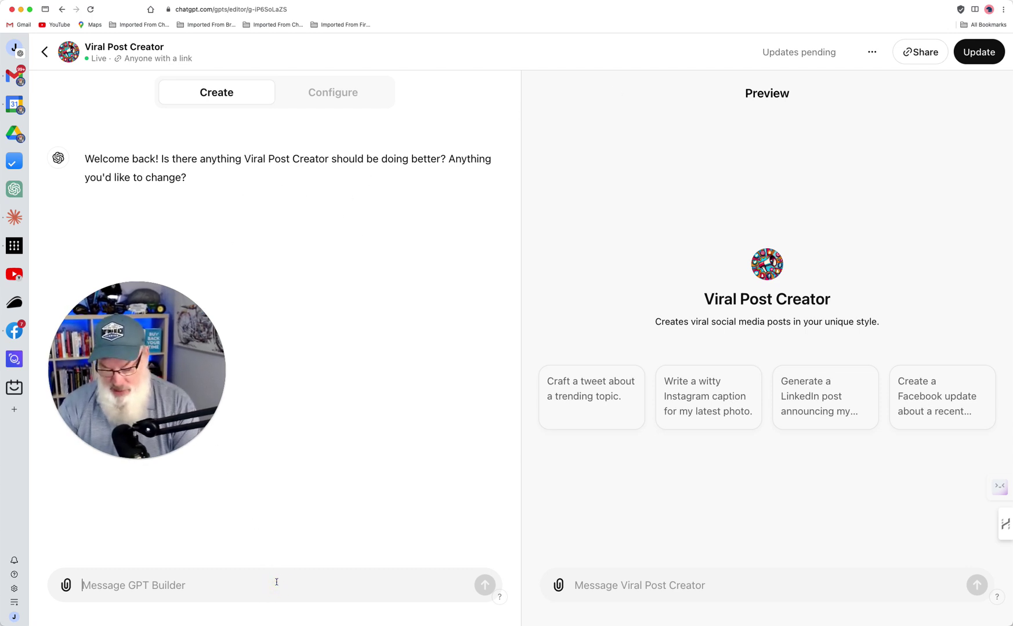
{"action": "type", "text": "I wnt to"}
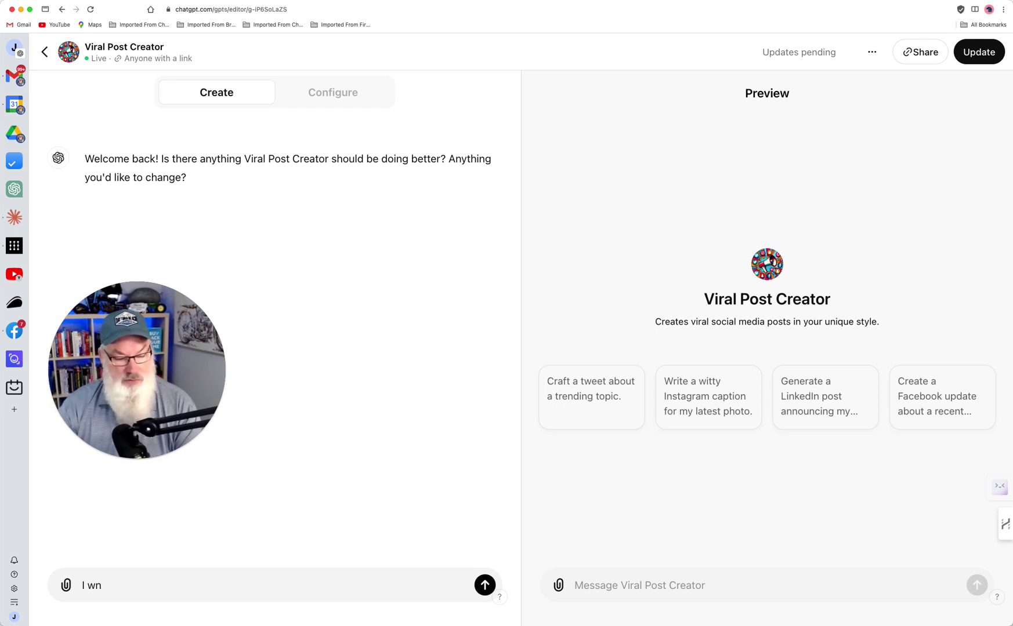
{"action": "key", "text": "BackSpace"}
{"action": "type", "text": "ant ot ch"}
{"action": "key", "text": "BackSpace"}
{"action": "key", "text": "BackSpace"}
{"action": "key", "text": "BackSpace"}
{"action": "key", "text": "BackSpace"}
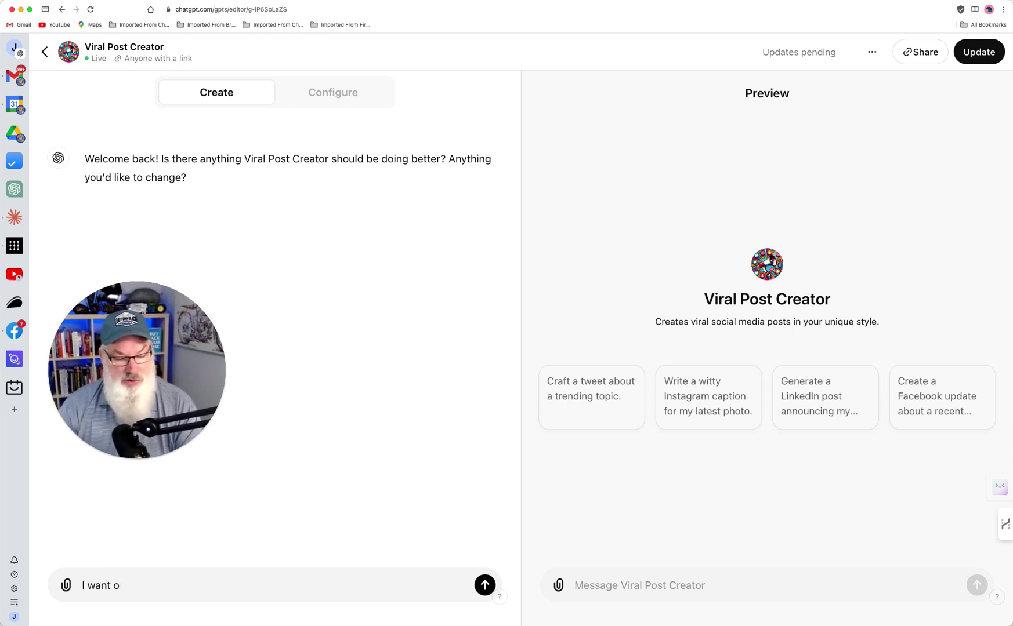
{"action": "key", "text": "BackSpace"}
{"action": "type", "text": "to change th"}
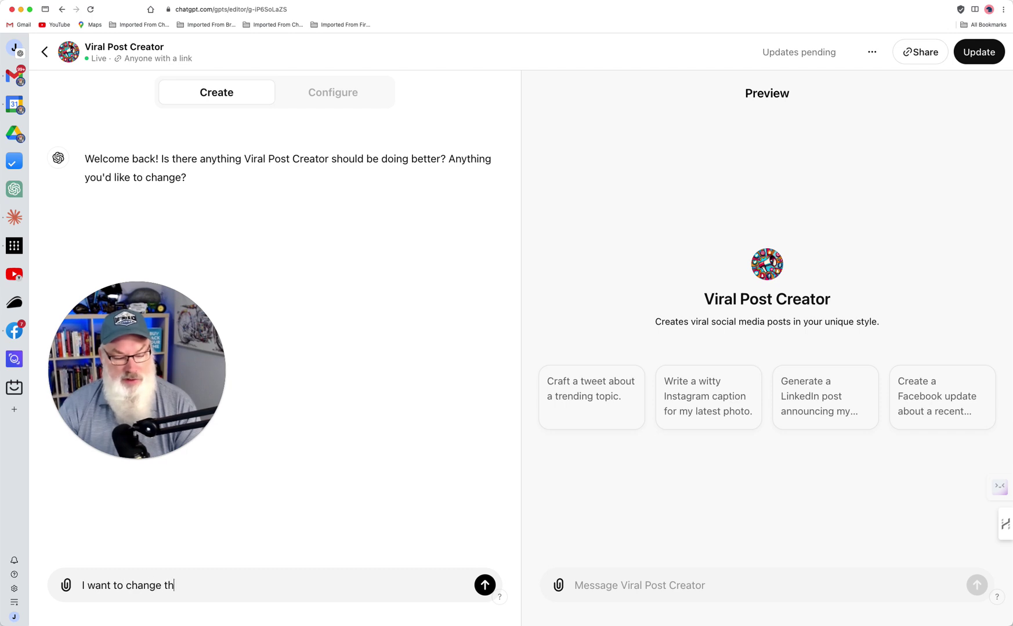
{"action": "type", "text": "e name to Jona"}
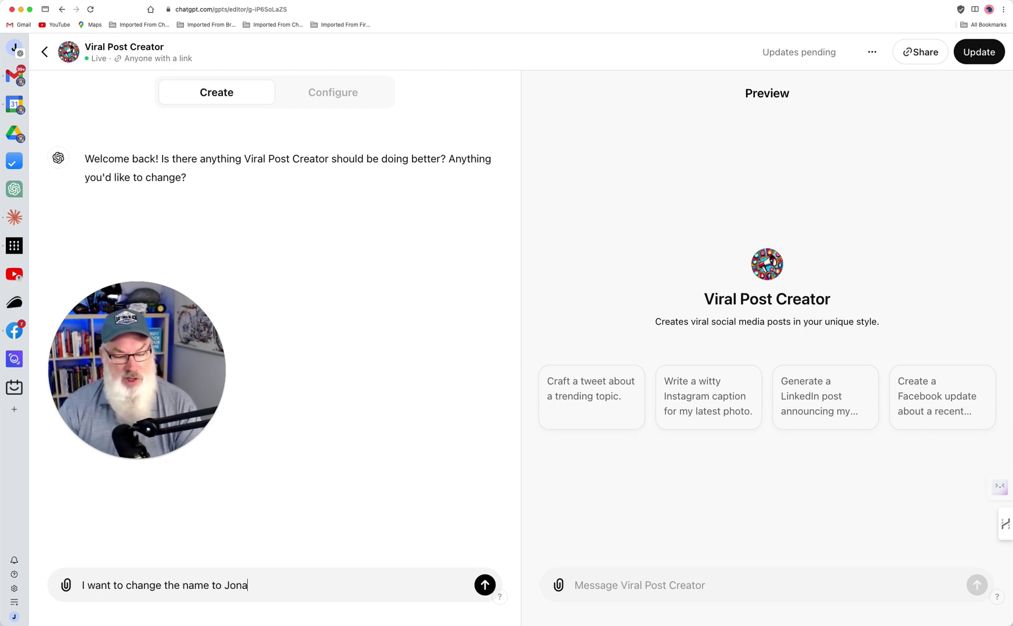
{"action": "type", "text": "than's Ci"}
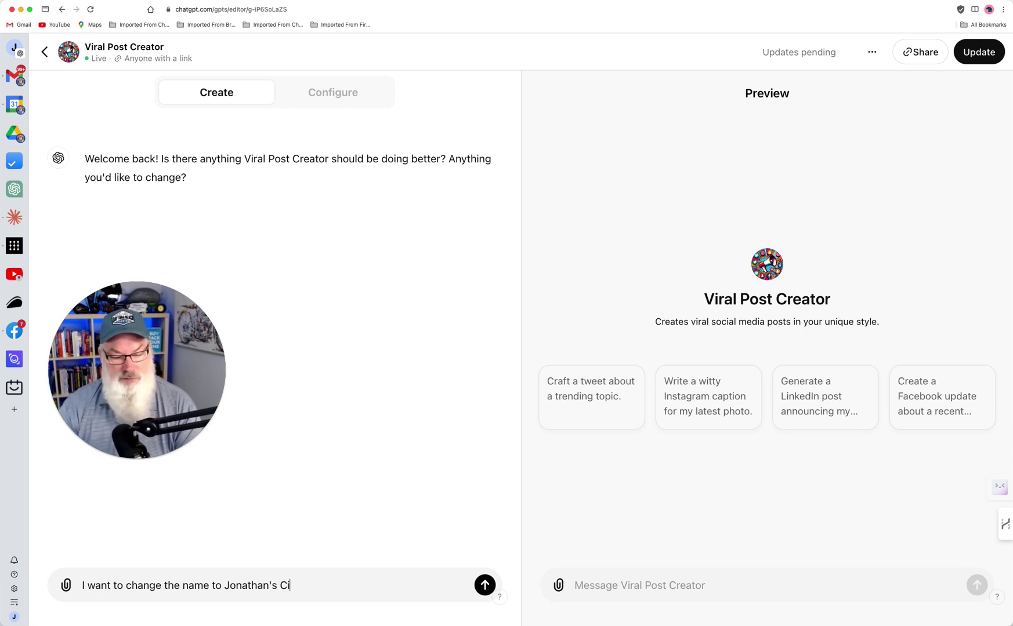
{"action": "key", "text": "BackSpace"}
{"action": "key", "text": "BackSpace"}
{"action": "type", "text": "Viral Post C"}
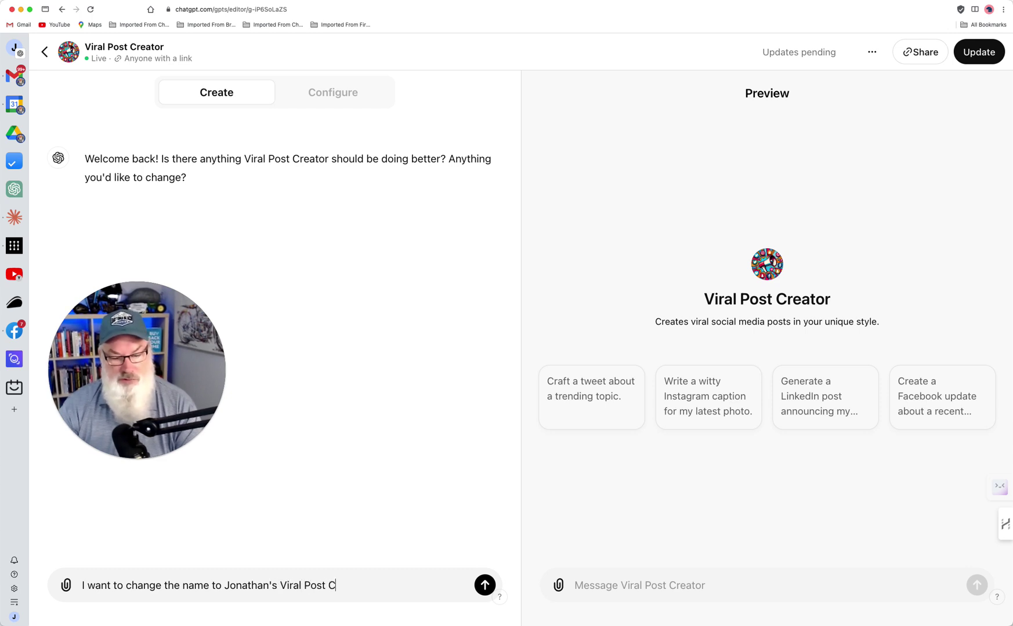
{"action": "type", "text": "reator"}
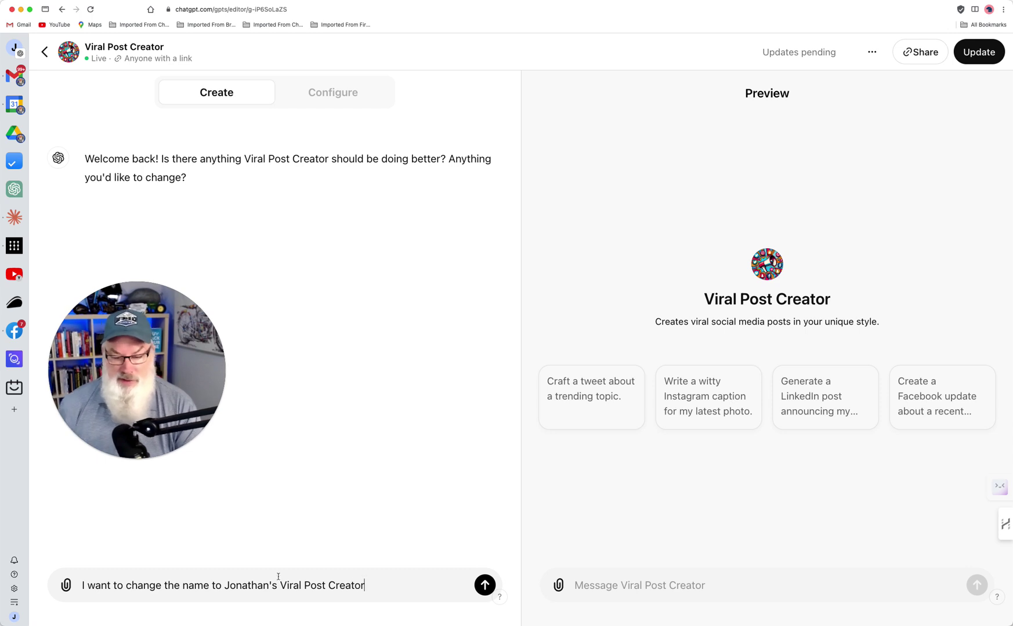
{"action": "left_click", "coordinate": [484, 586]}
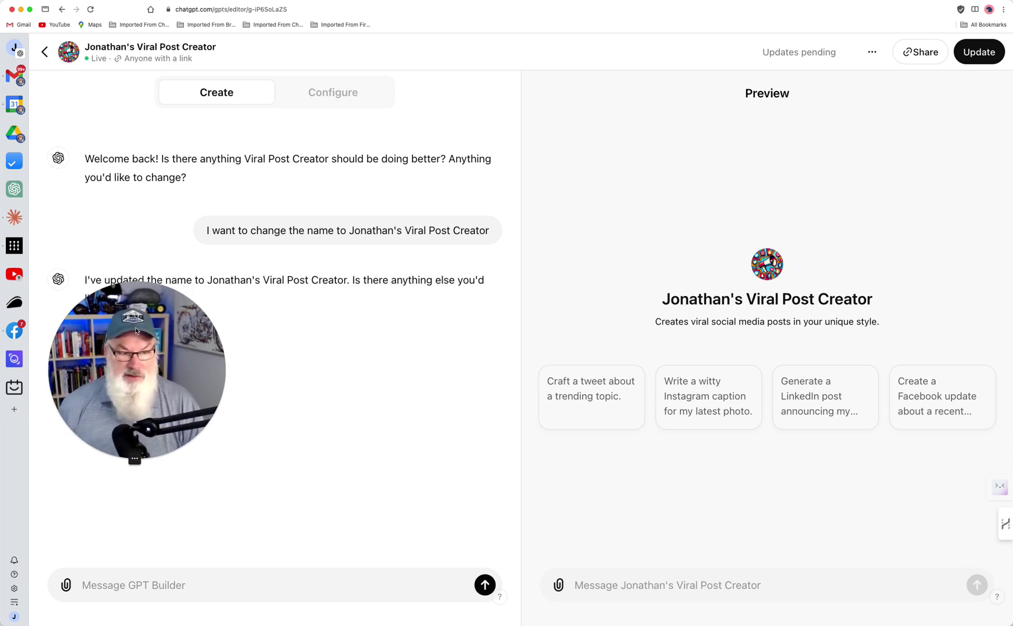
{"action": "left_click_drag", "start_coordinate": [135, 331], "coordinate": [143, 423]}
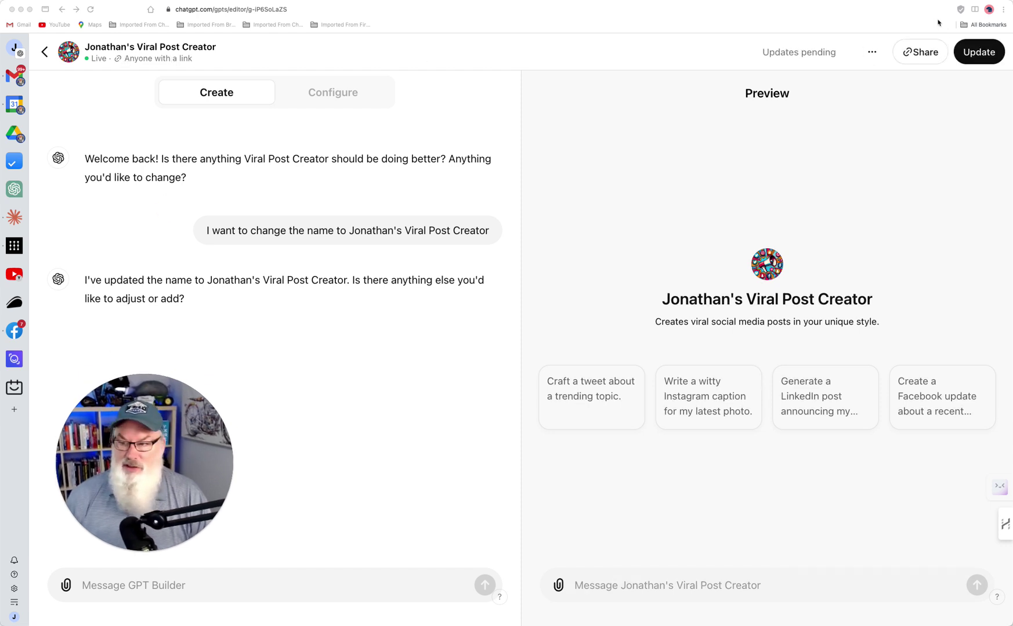
{"action": "left_click", "coordinate": [974, 53]}
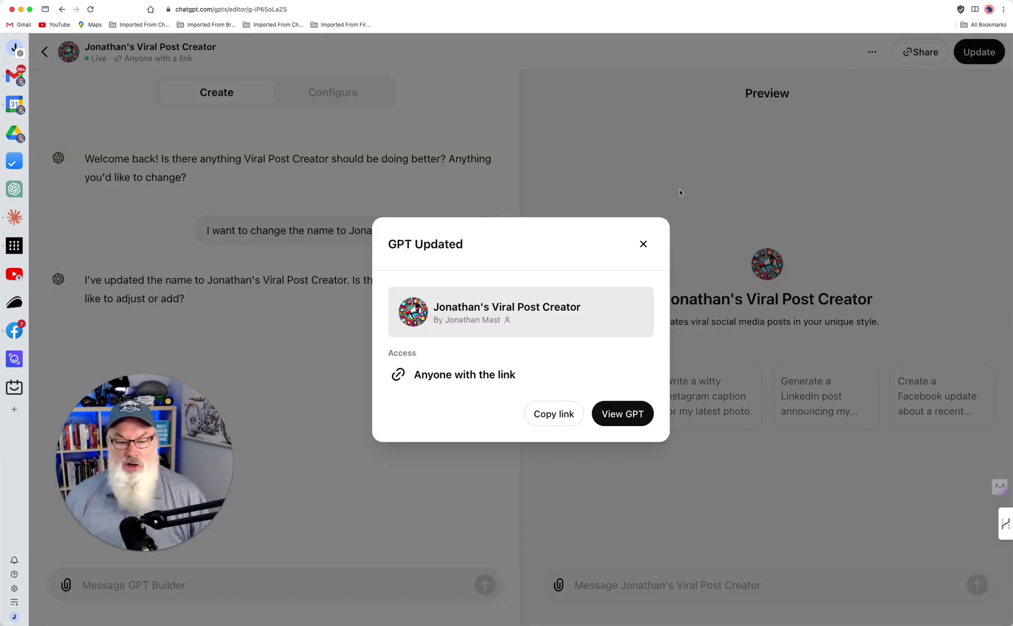
Open the updated Viral Post Creator GPT's chat page from the GPT Updated dialog
{"action": "left_click", "coordinate": [613, 412]}
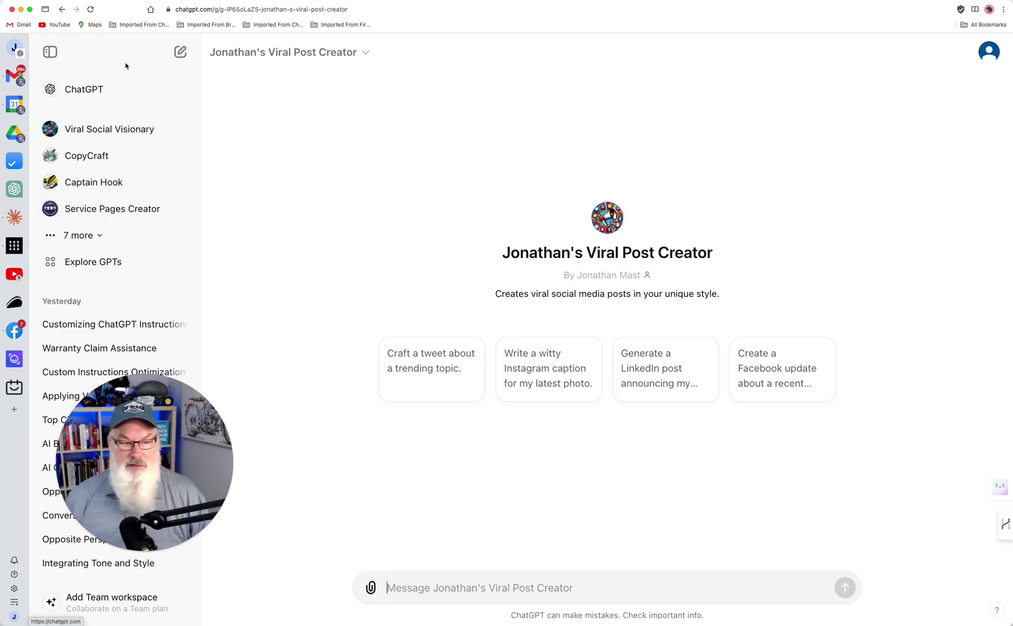
Switch a regular chat to GPT-4o, then reopen the renamed Viral Post Creator from the sidebar
{"action": "left_click", "coordinate": [114, 91]}
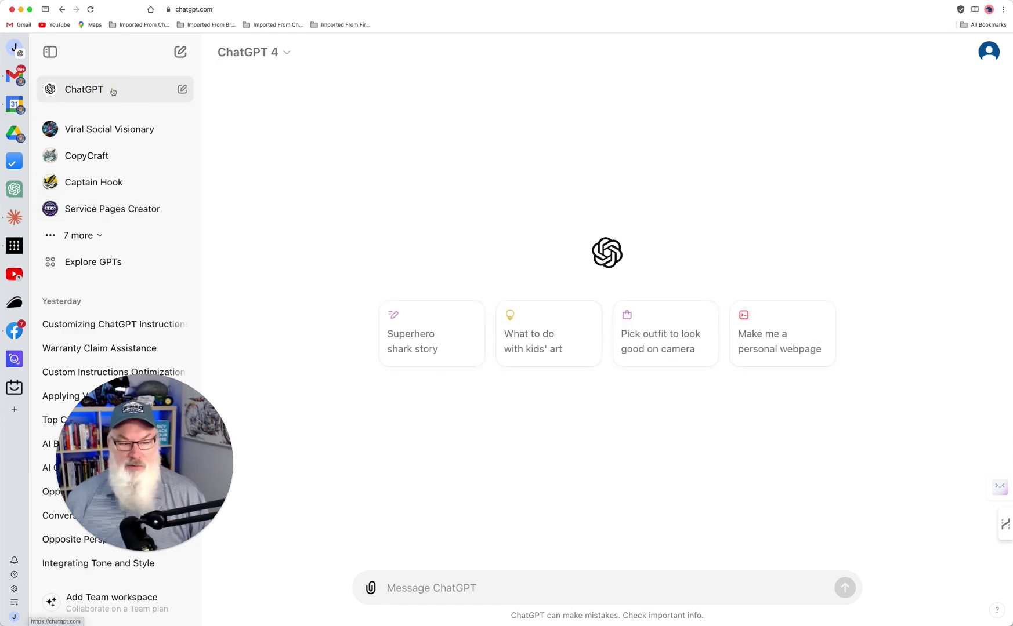
{"action": "left_click", "coordinate": [287, 51]}
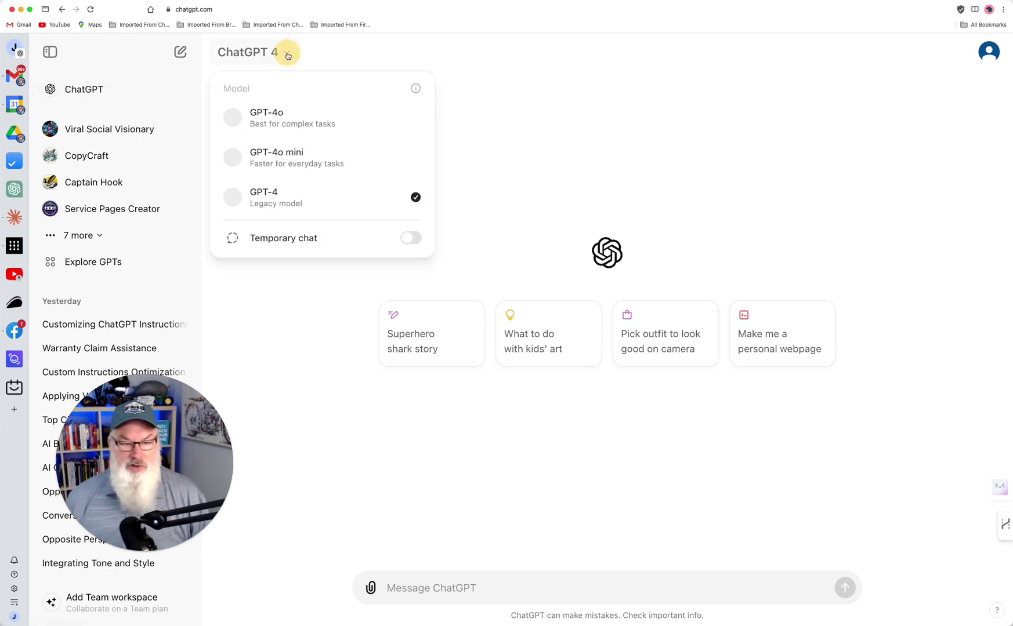
{"action": "left_click", "coordinate": [289, 120]}
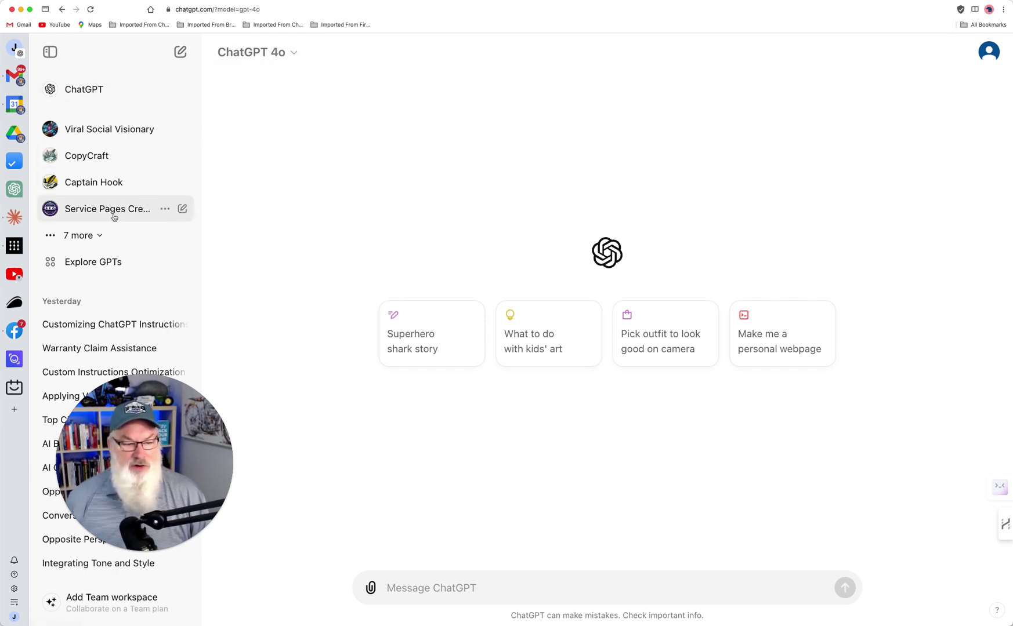
{"action": "left_click", "coordinate": [91, 237]}
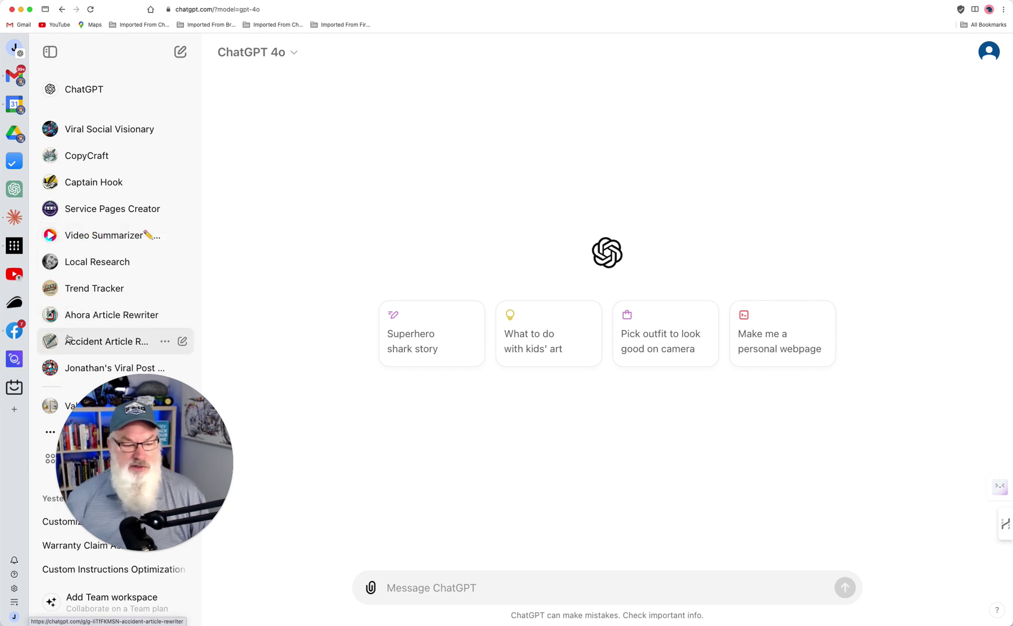
{"action": "left_click", "coordinate": [75, 369]}
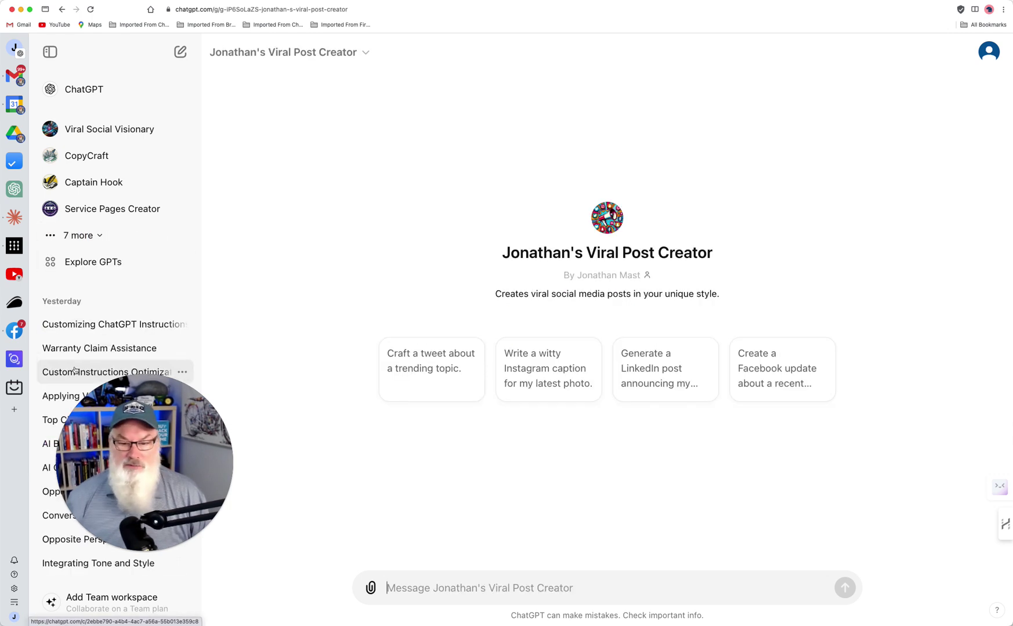